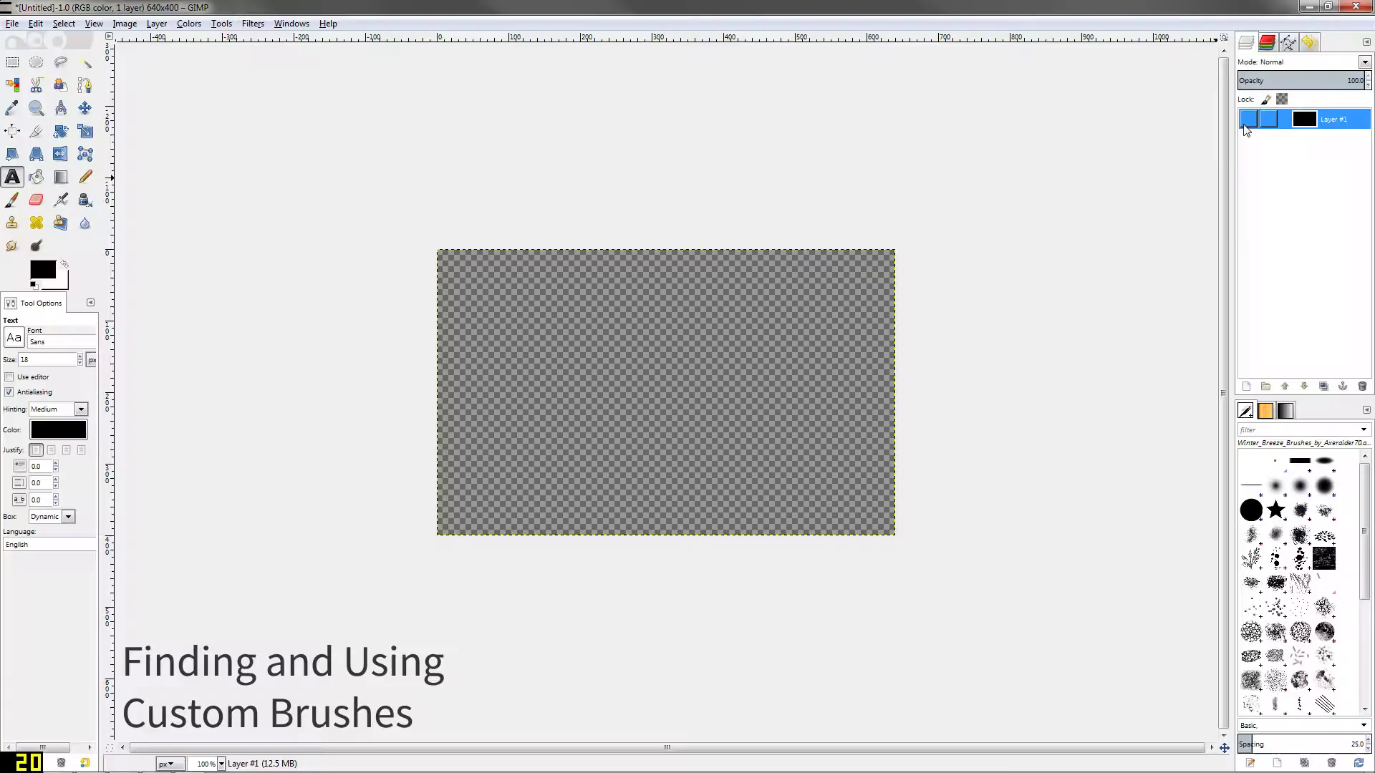
Step: Make Layer #1 visible and look through the brushes currently available in the brush collection
{"action": "left_click", "coordinate": [1247, 120]}
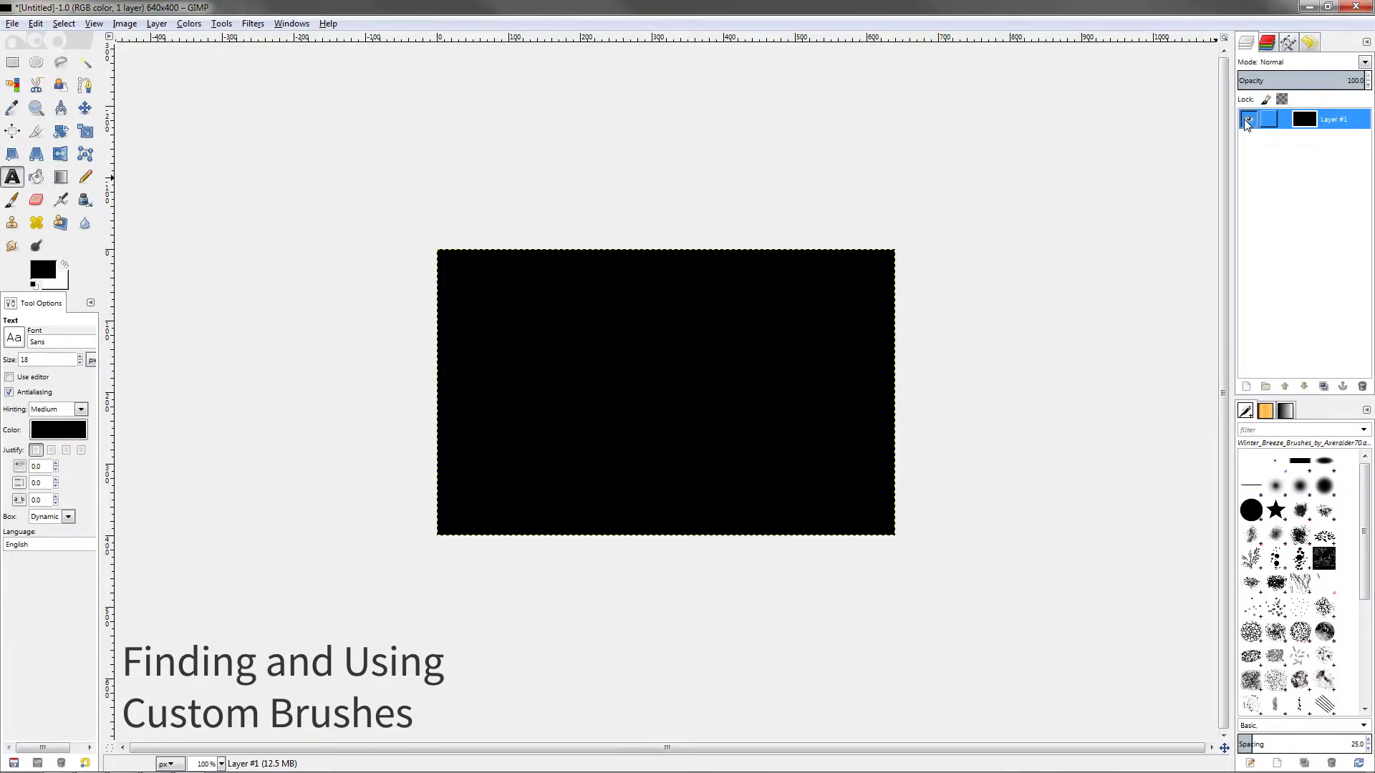
{"action": "mouse_move", "coordinate": [1365, 510]}
{"action": "left_mouse_down"}
{"action": "mouse_move", "coordinate": [1369, 550]}
{"action": "mouse_move", "coordinate": [1368, 511]}
{"action": "left_mouse_up"}
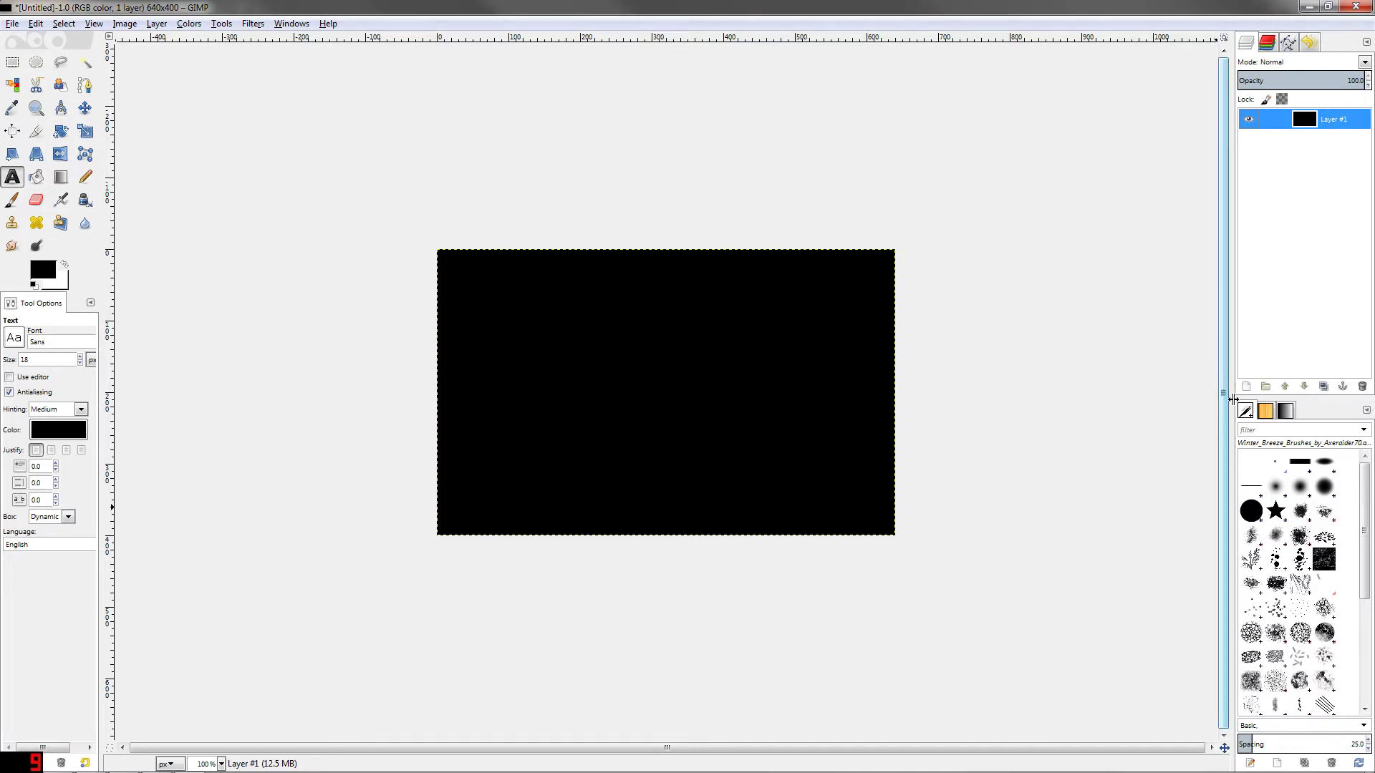
{"action": "scroll", "coordinate": [1331, 687], "scroll_direction": "down", "scroll_amount": 6}
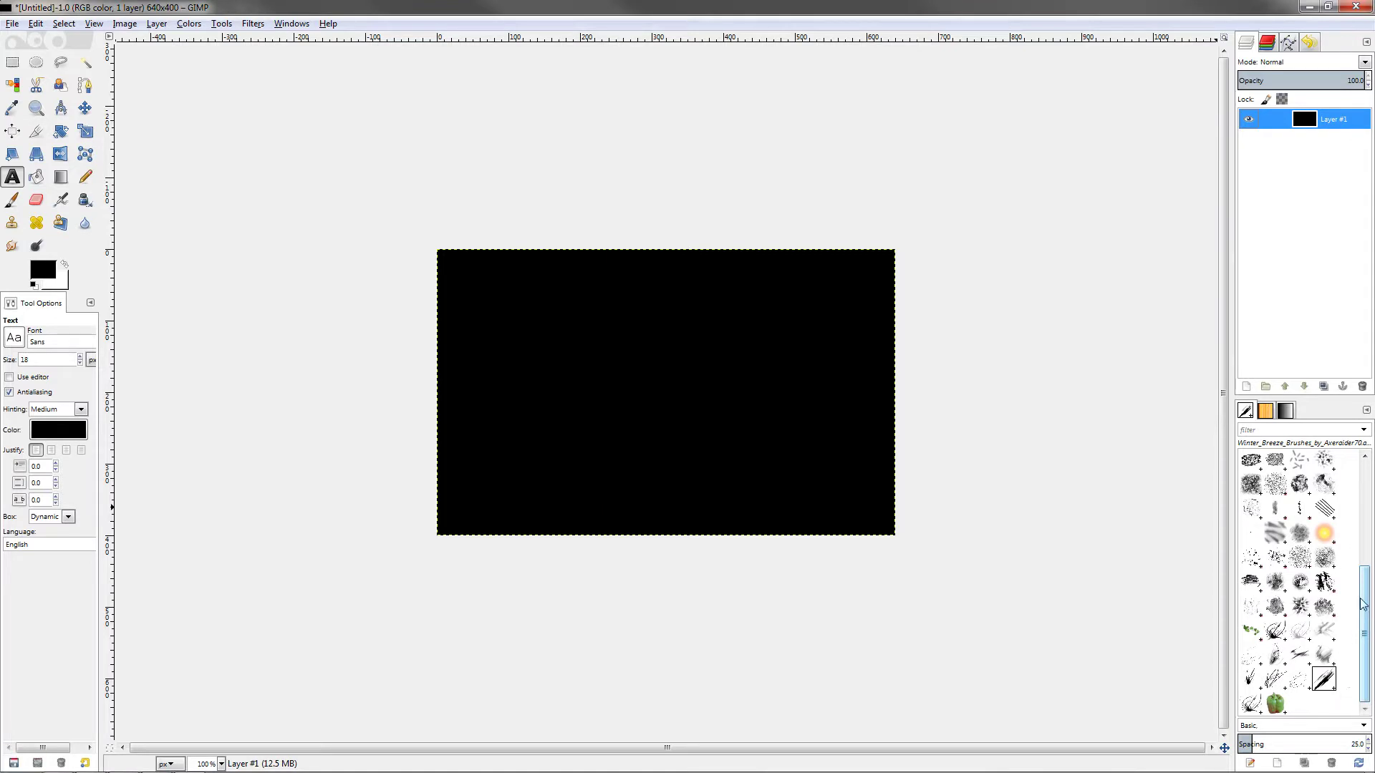
{"action": "left_click_drag", "start_coordinate": [1364, 605], "coordinate": [1363, 465]}
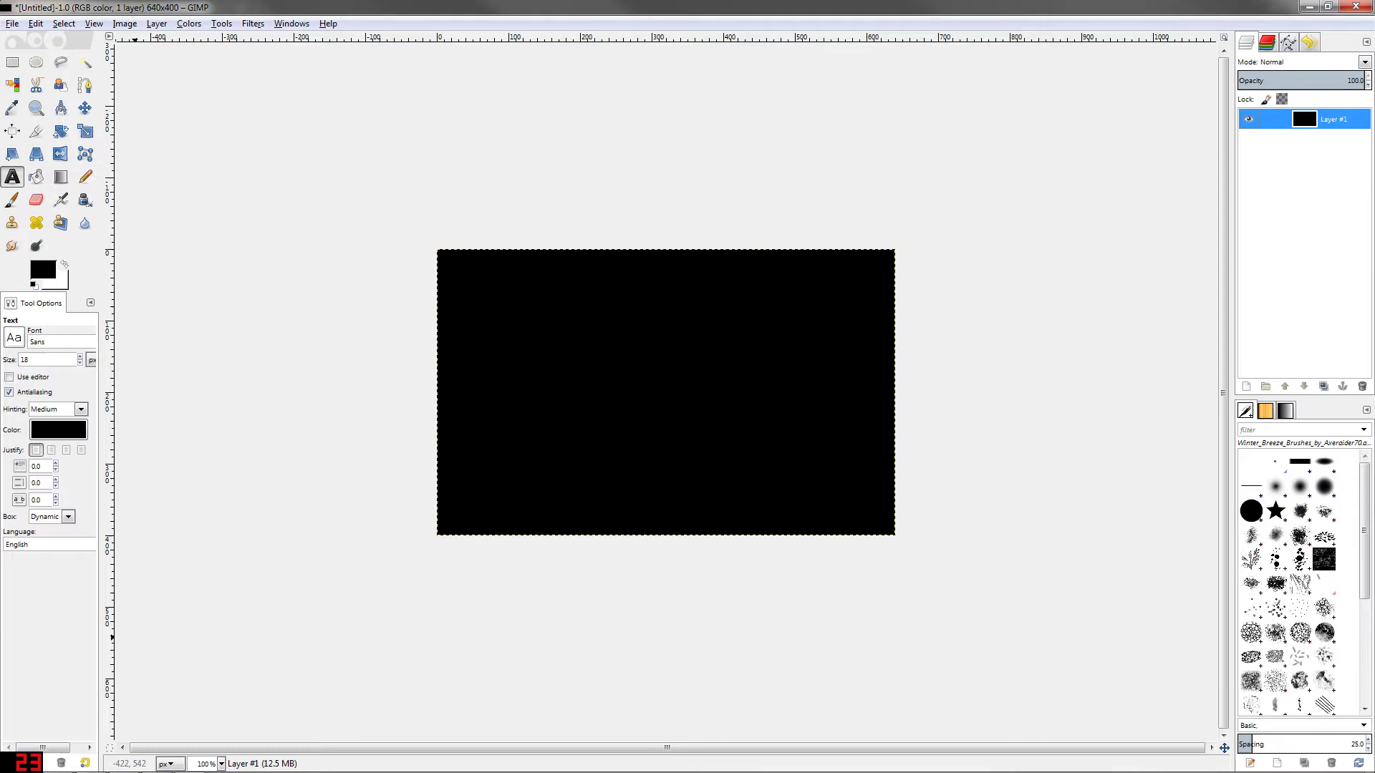
Step: Switch to Firefox and open Winter Breeze Brushes from deviantART's Application Resources category under Resources & Stock Images
{"action": "left_click", "coordinate": [123, 762]}
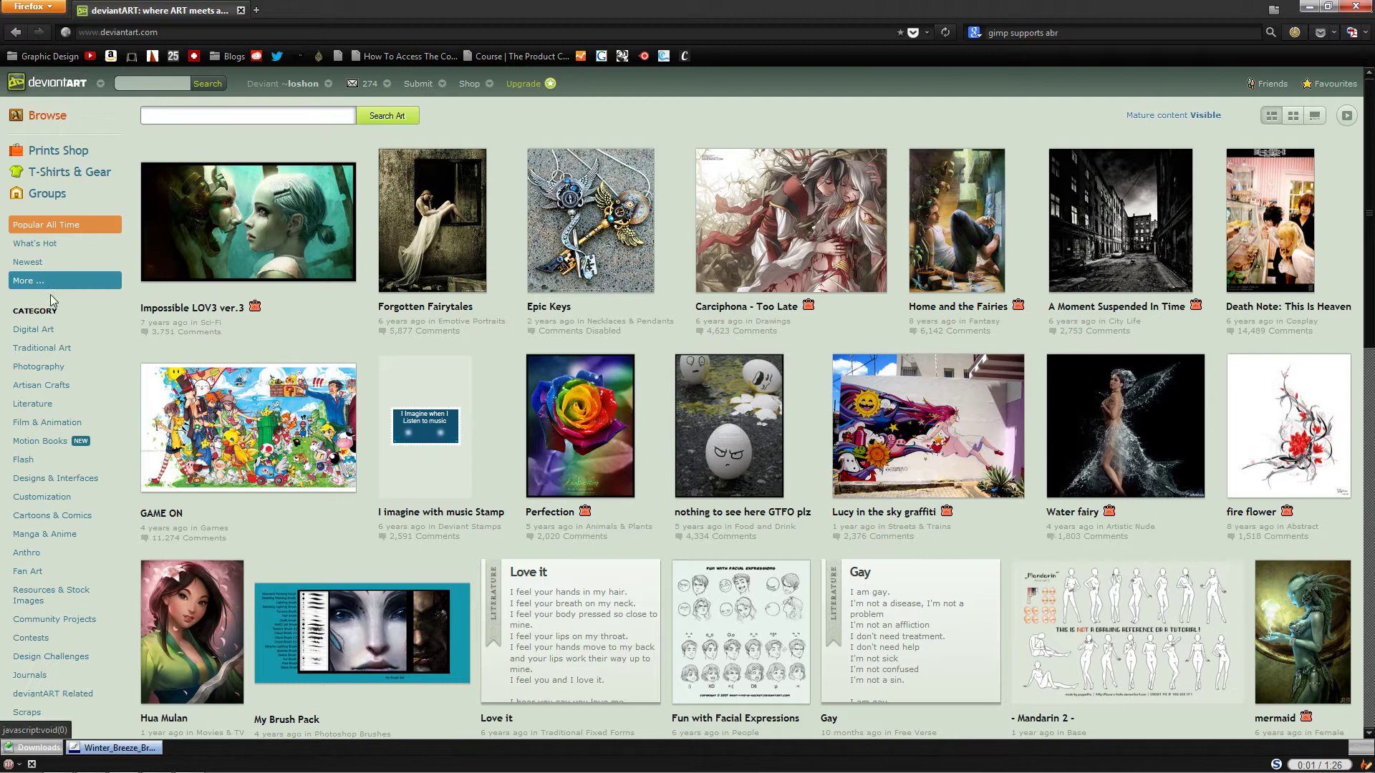
{"action": "left_click", "coordinate": [57, 598]}
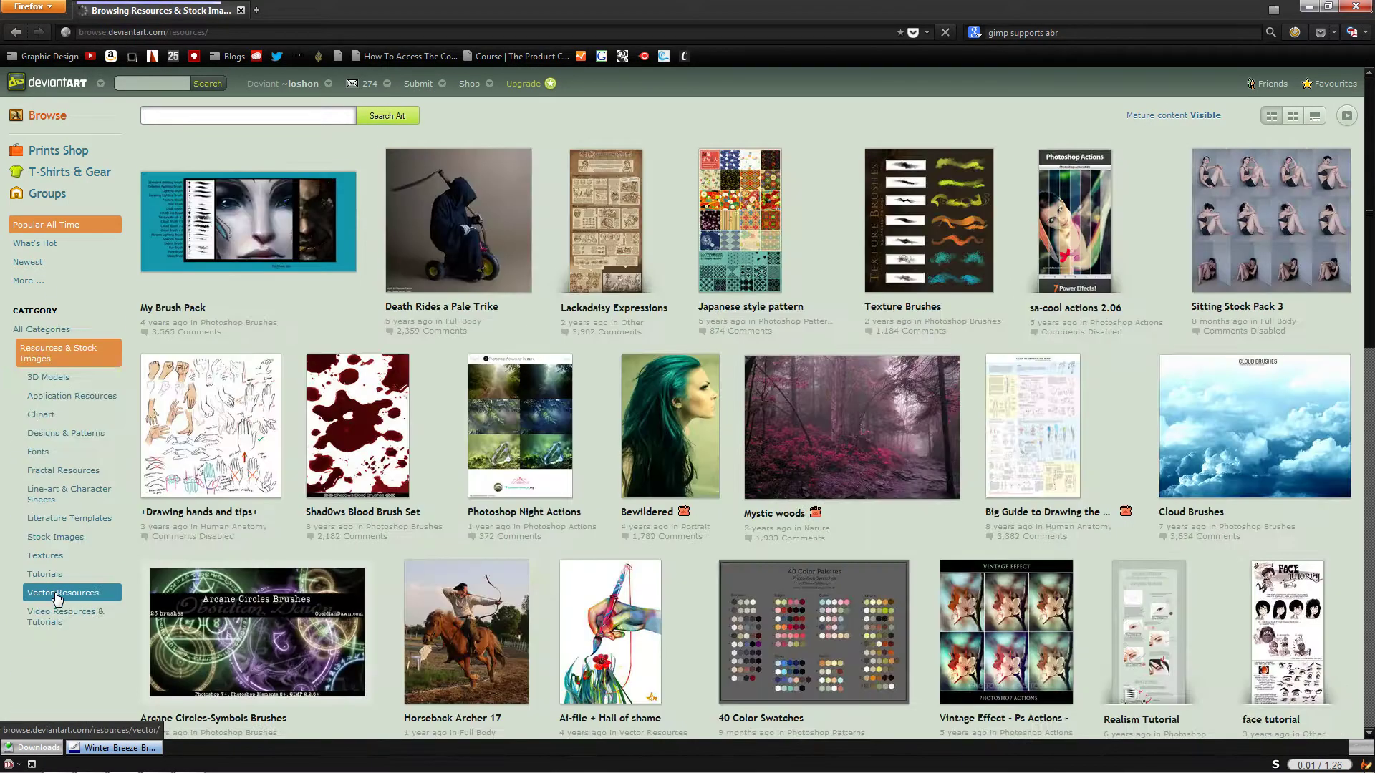
{"action": "left_click", "coordinate": [74, 397]}
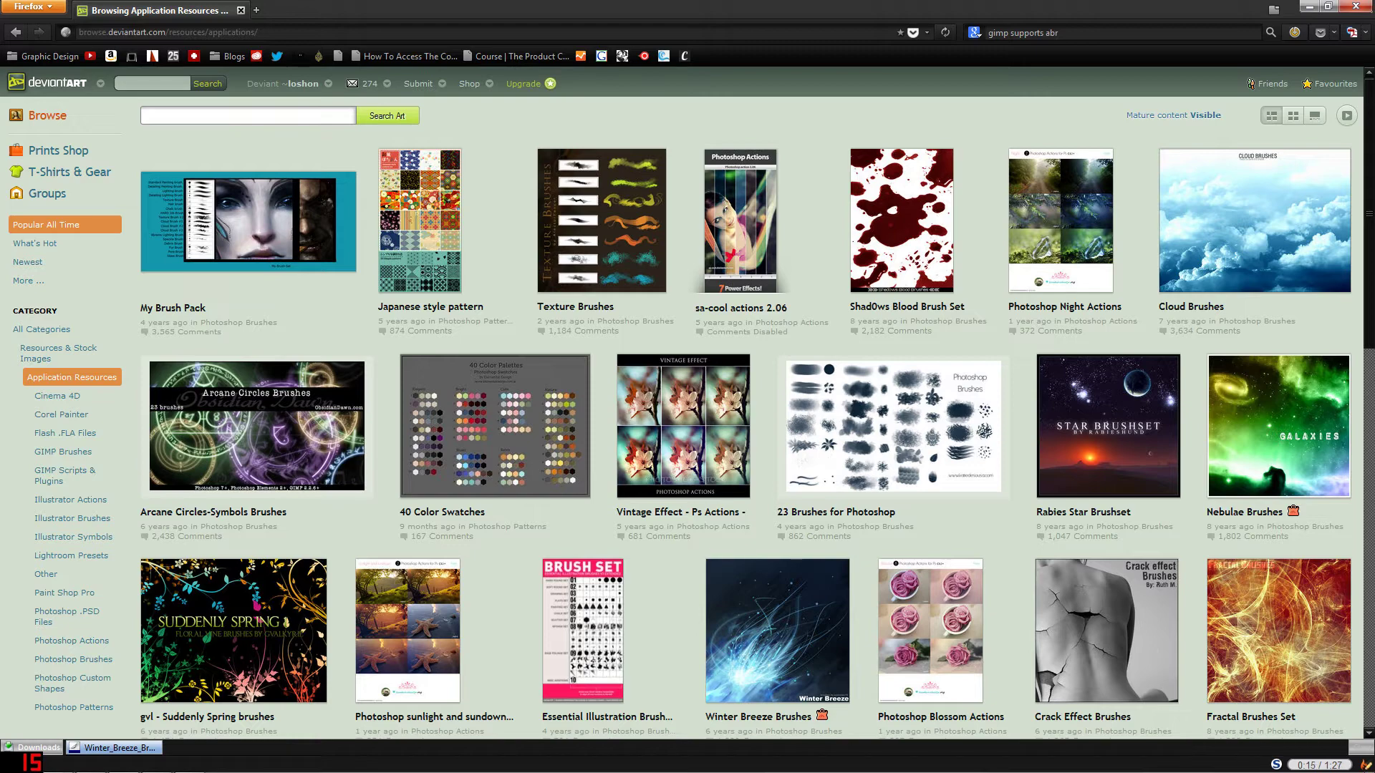
{"action": "scroll", "coordinate": [759, 351], "scroll_direction": "down", "scroll_amount": 2}
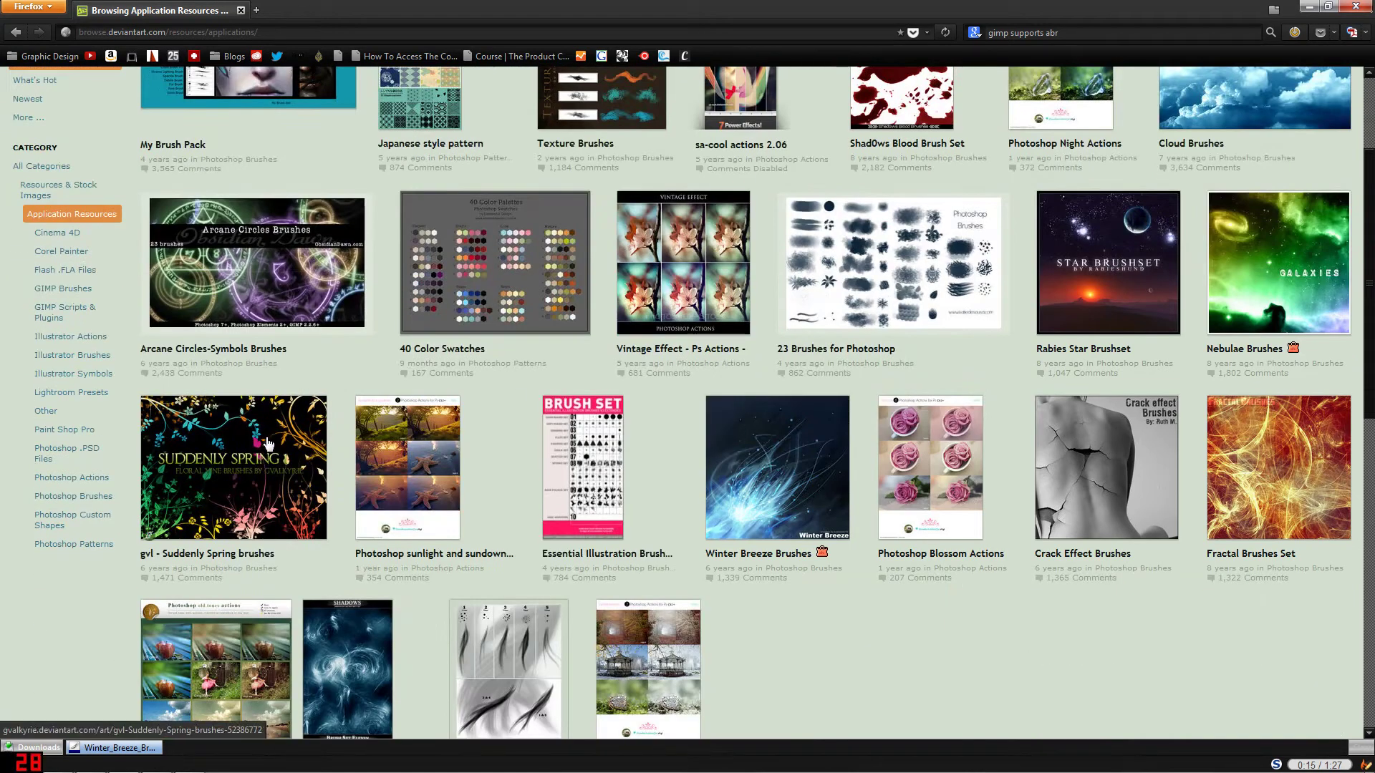
{"action": "left_click", "coordinate": [775, 476]}
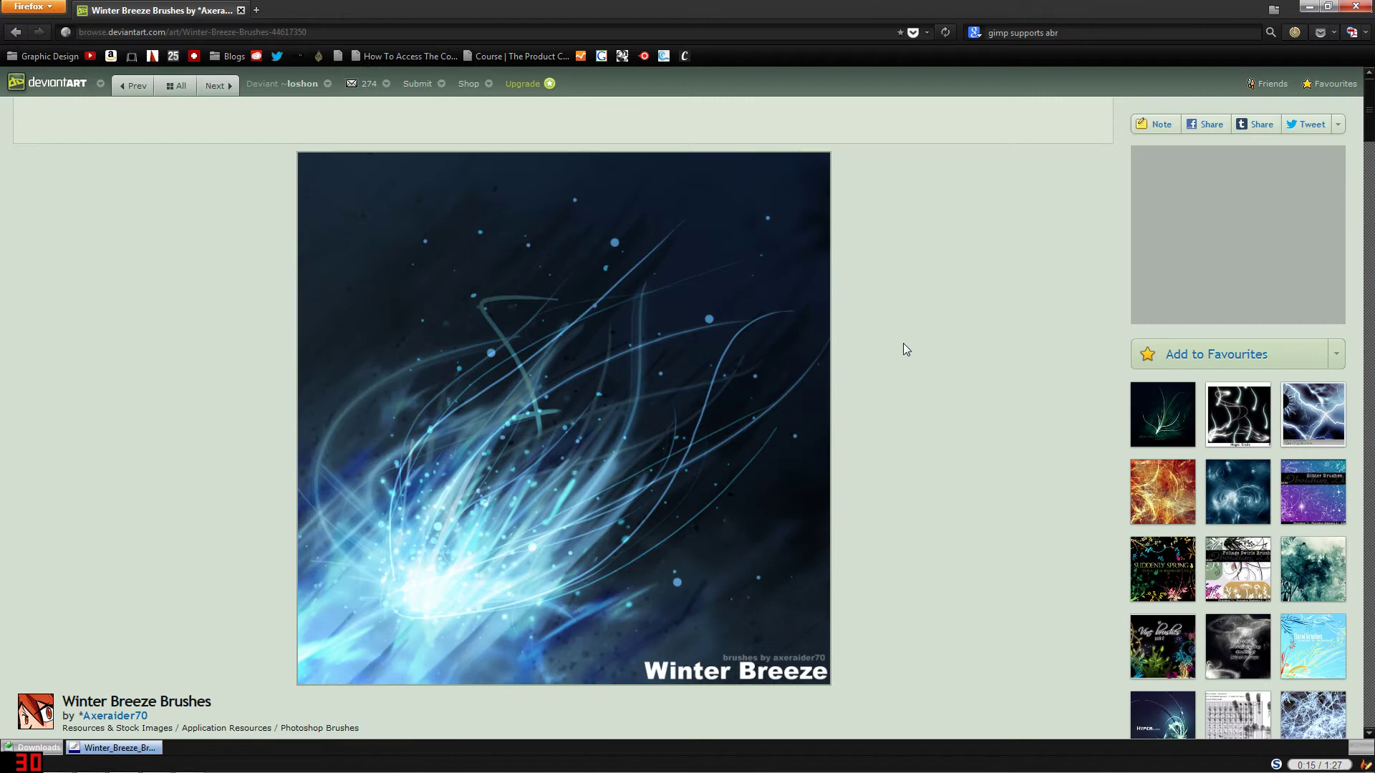
Step: Download the Winter Breeze Brushes ABR file from its deviantART page
{"action": "scroll", "coordinate": [901, 341], "scroll_direction": "down", "scroll_amount": 3}
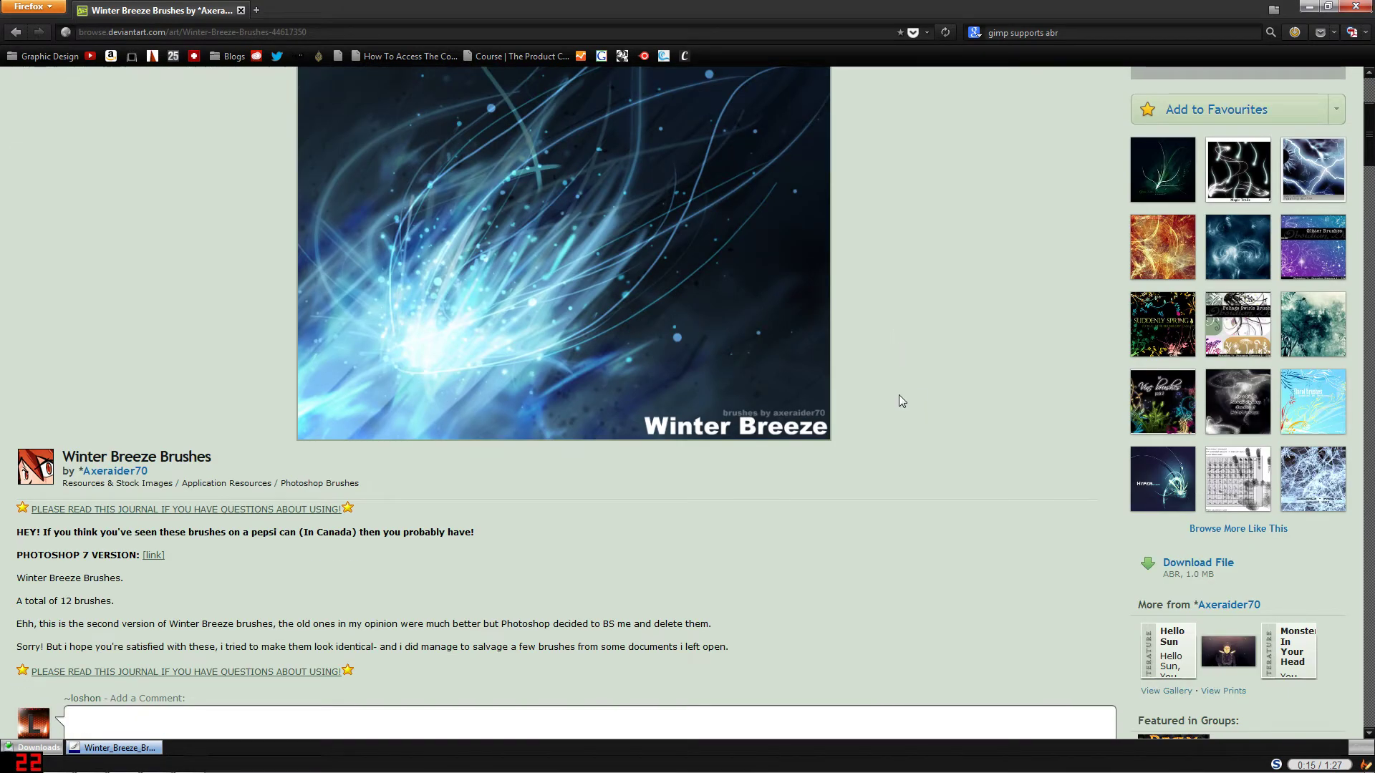
{"action": "scroll", "coordinate": [899, 401], "scroll_direction": "up", "scroll_amount": 3}
{"action": "scroll", "coordinate": [669, 371], "scroll_direction": "down", "scroll_amount": 5}
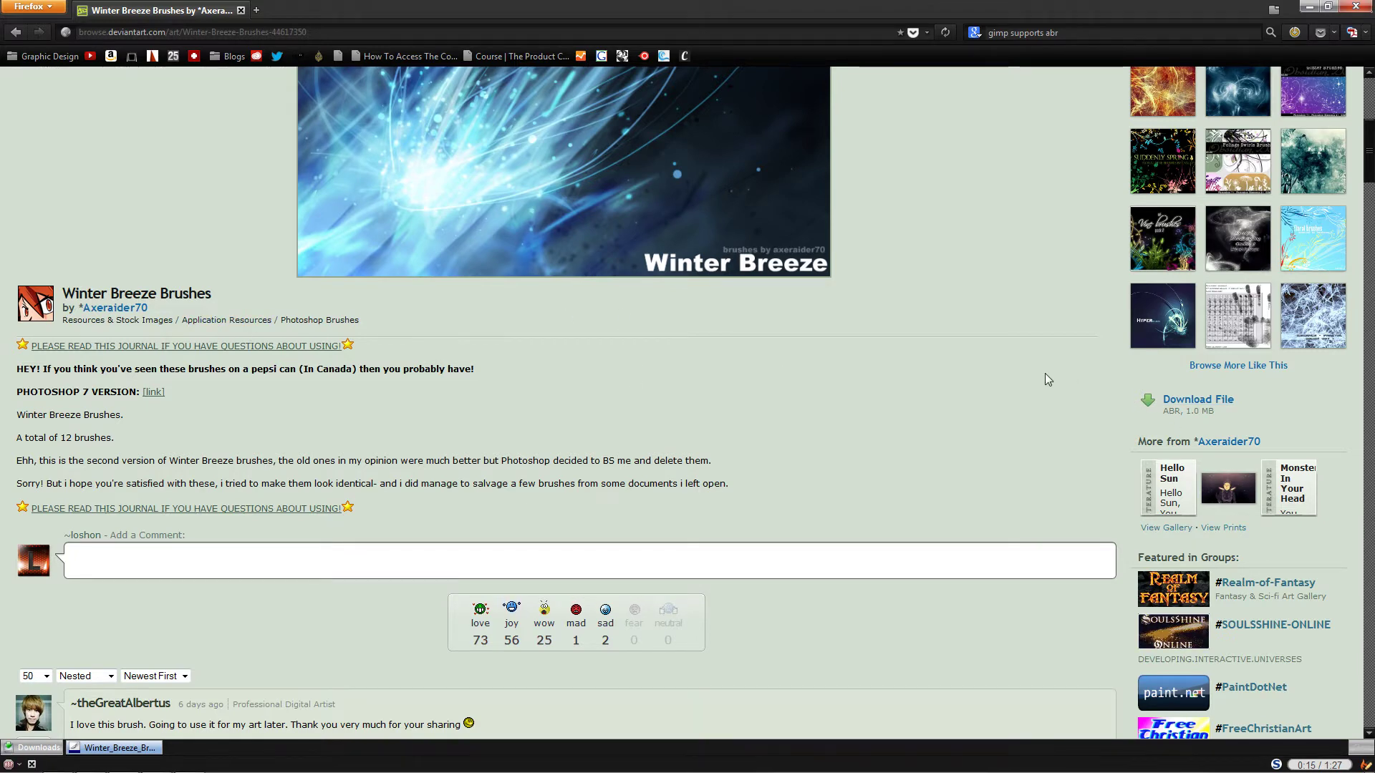
{"action": "scroll", "coordinate": [1023, 371], "scroll_direction": "up", "scroll_amount": 5}
{"action": "scroll", "coordinate": [1027, 402], "scroll_direction": "down", "scroll_amount": 6}
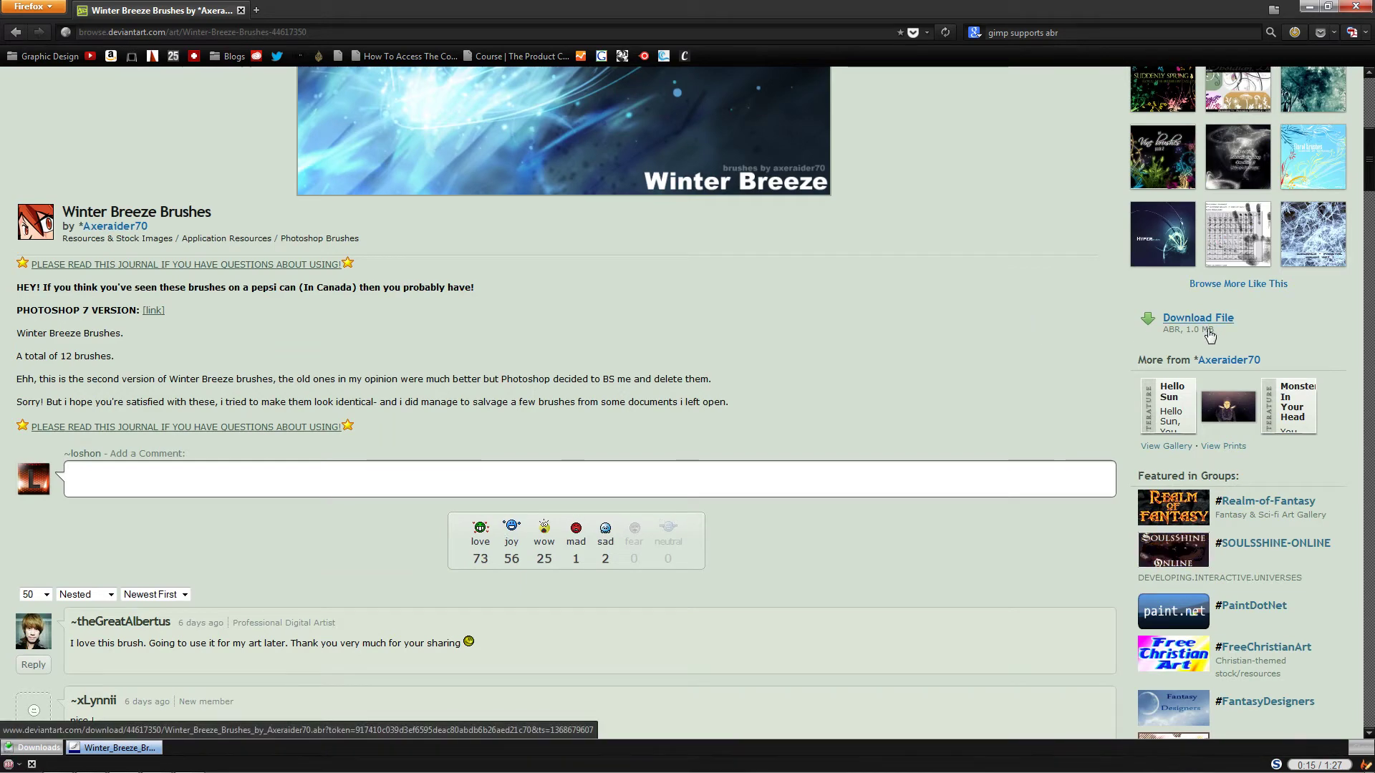
{"action": "scroll", "coordinate": [1217, 207], "scroll_direction": "up", "scroll_amount": 5}
{"action": "scroll", "coordinate": [1200, 179], "scroll_direction": "down", "scroll_amount": 6}
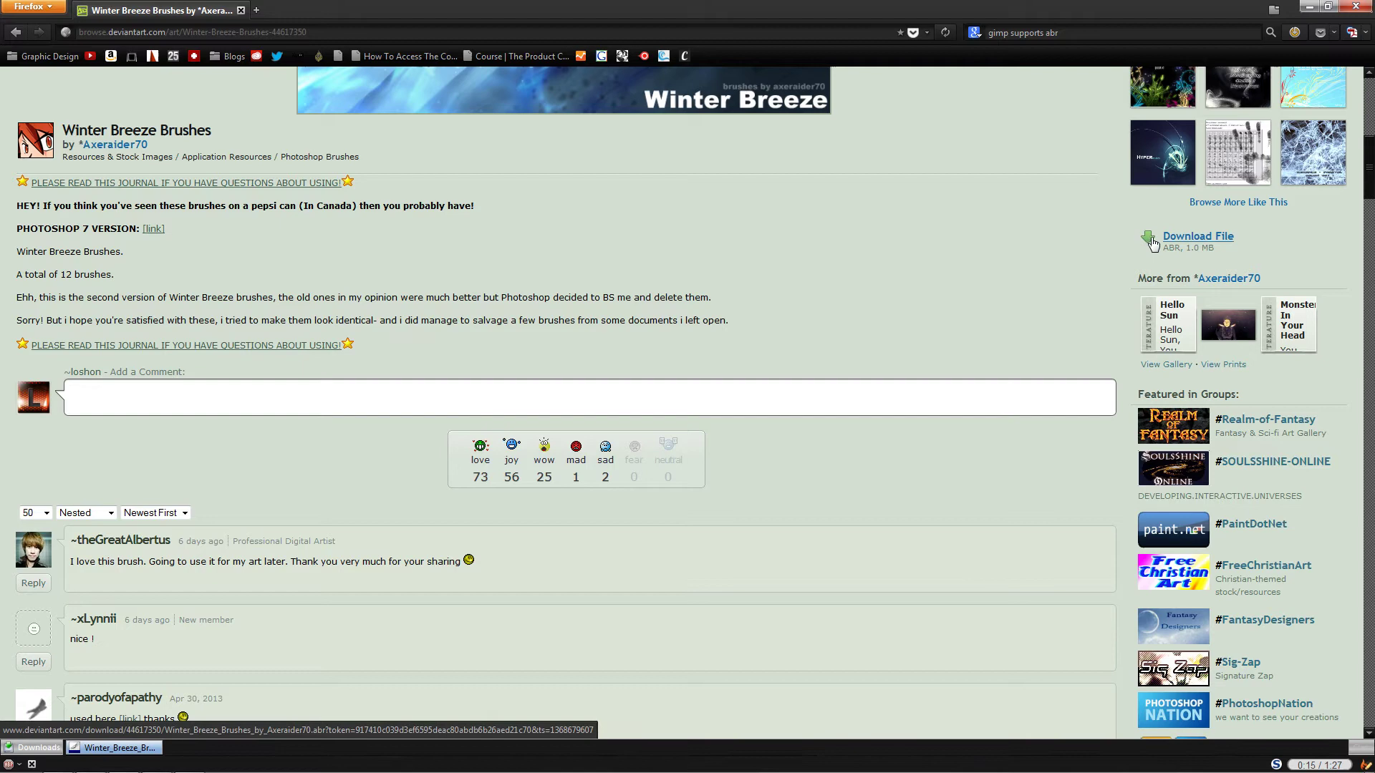
{"action": "scroll", "coordinate": [1174, 322], "scroll_direction": "up", "scroll_amount": 5}
{"action": "scroll", "coordinate": [1160, 401], "scroll_direction": "down", "scroll_amount": 3}
{"action": "left_click", "coordinate": [1188, 404]}
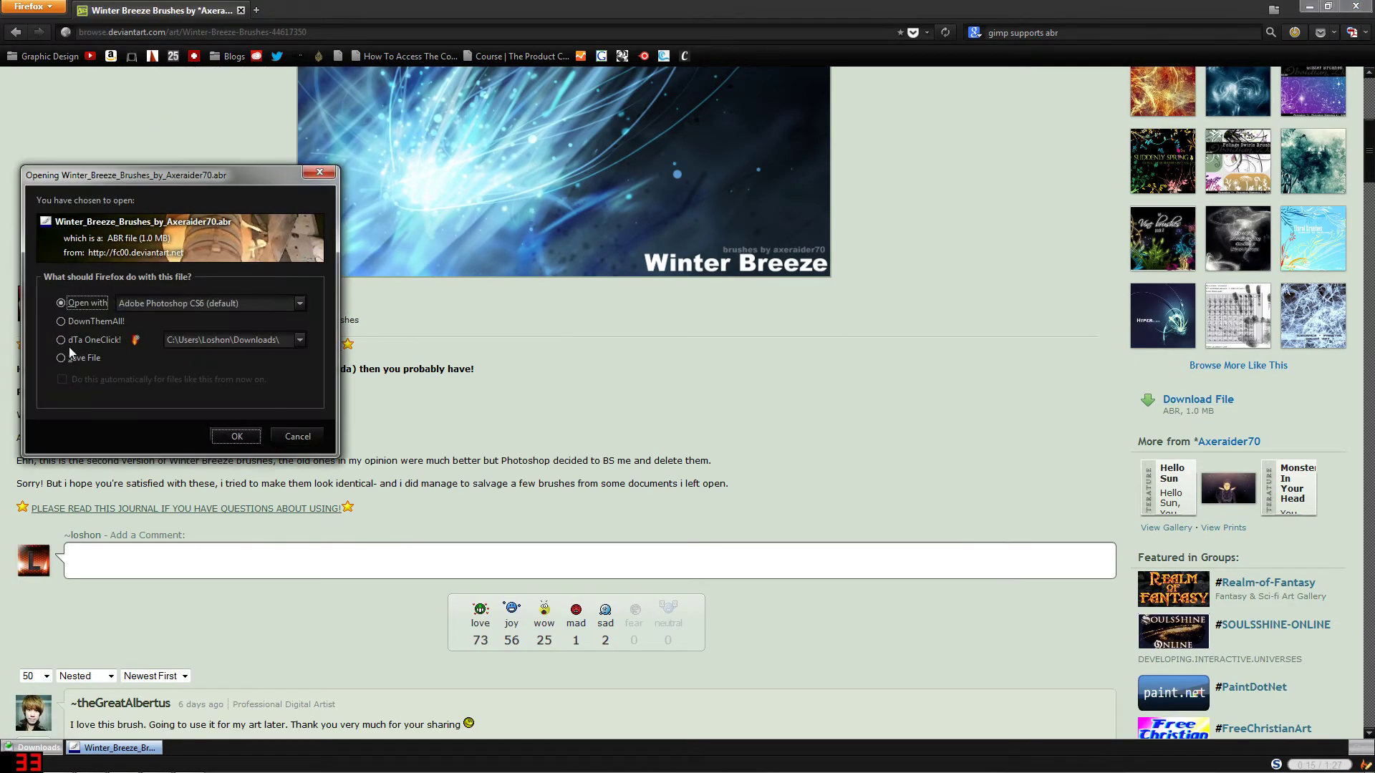
{"action": "left_click", "coordinate": [217, 431]}
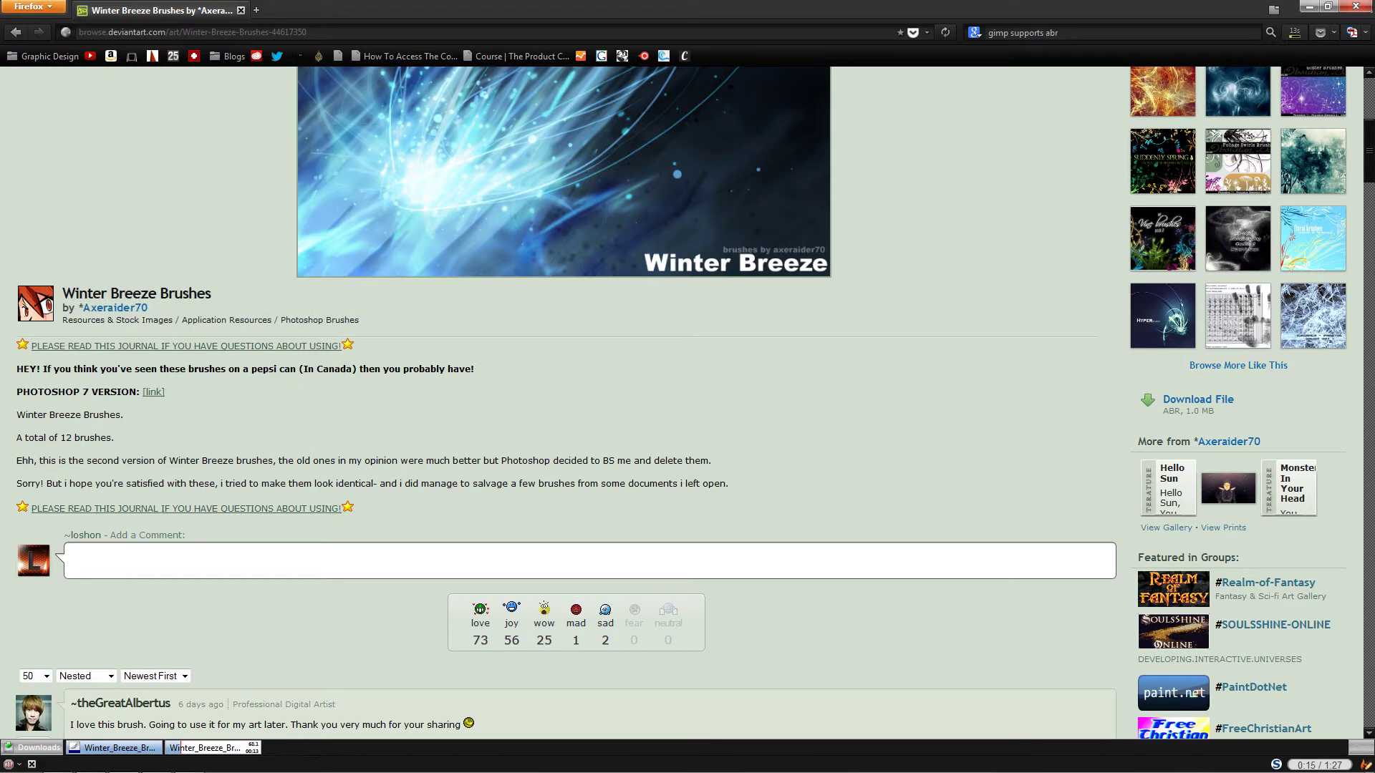
Step: Open a Computer window in Windows Explorer and go into Local Disk (C:)
{"action": "mouse_move", "coordinate": [156, 761]}
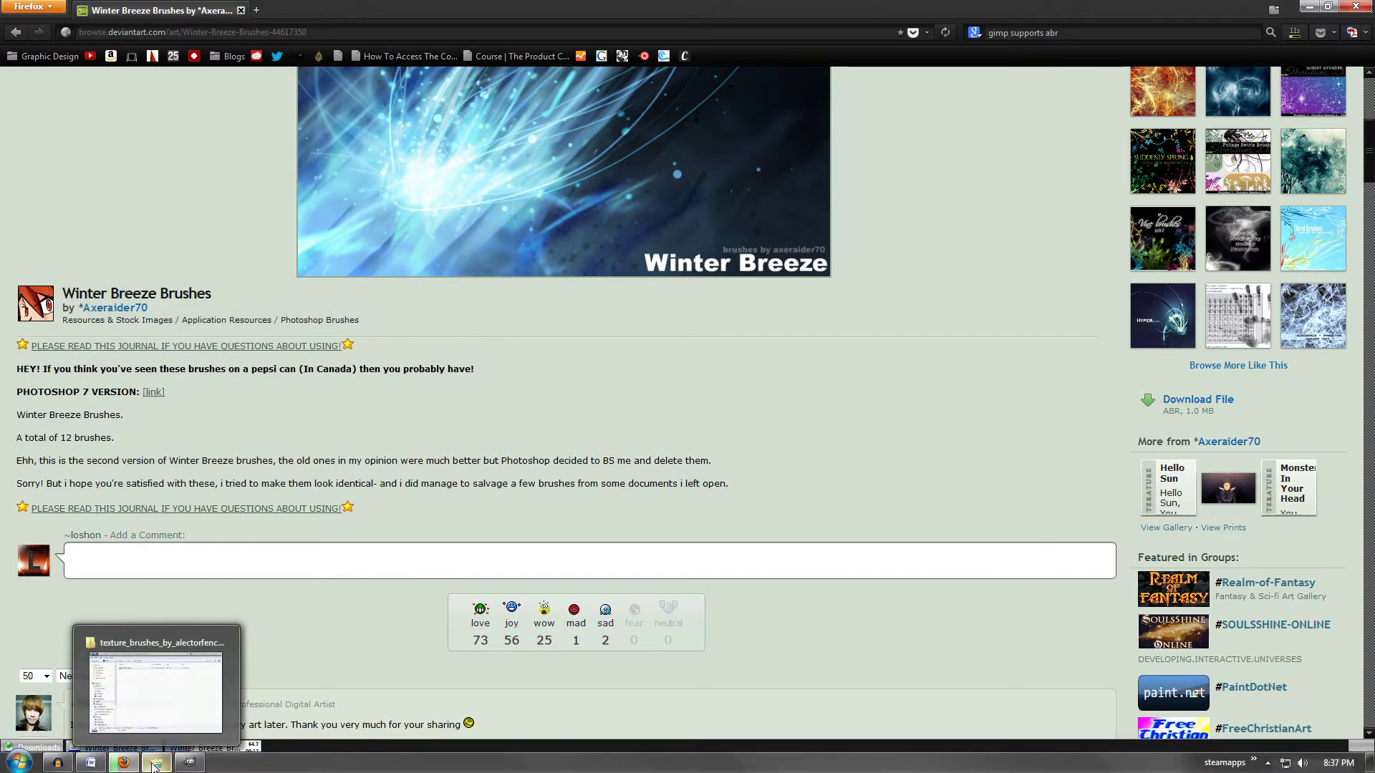
{"action": "left_click", "coordinate": [19, 762]}
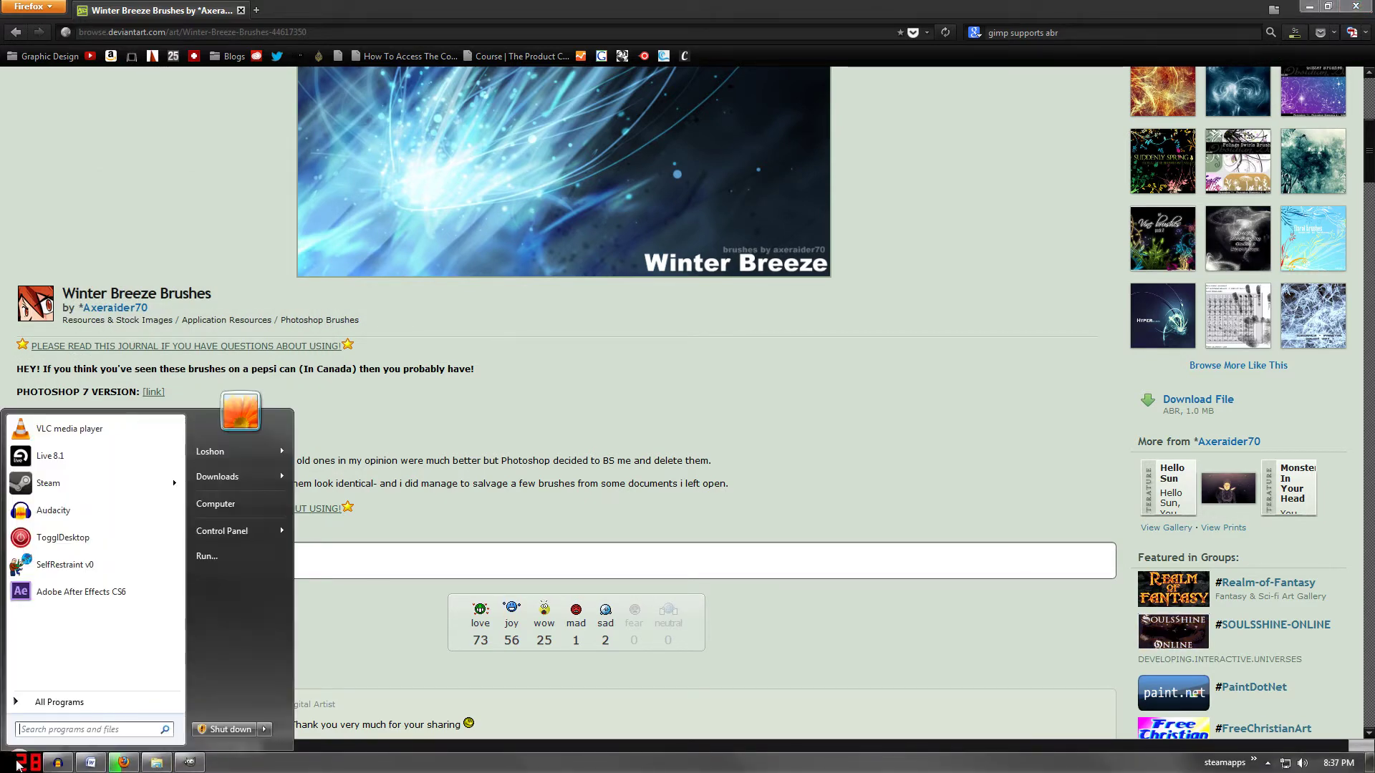
{"action": "left_click", "coordinate": [217, 504]}
{"action": "left_click_drag", "start_coordinate": [607, 292], "coordinate": [876, 139]}
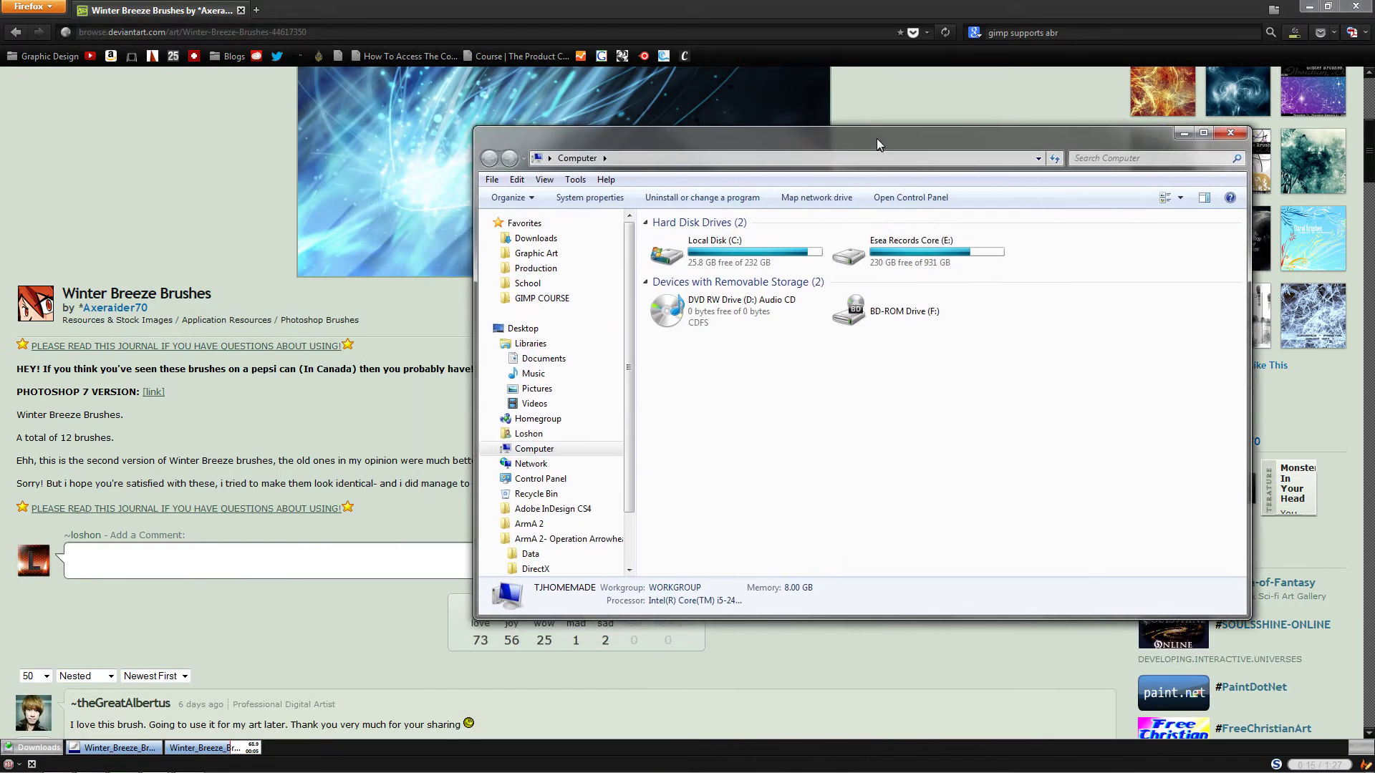
{"action": "double_click", "coordinate": [673, 254]}
{"action": "left_click", "coordinate": [687, 300]}
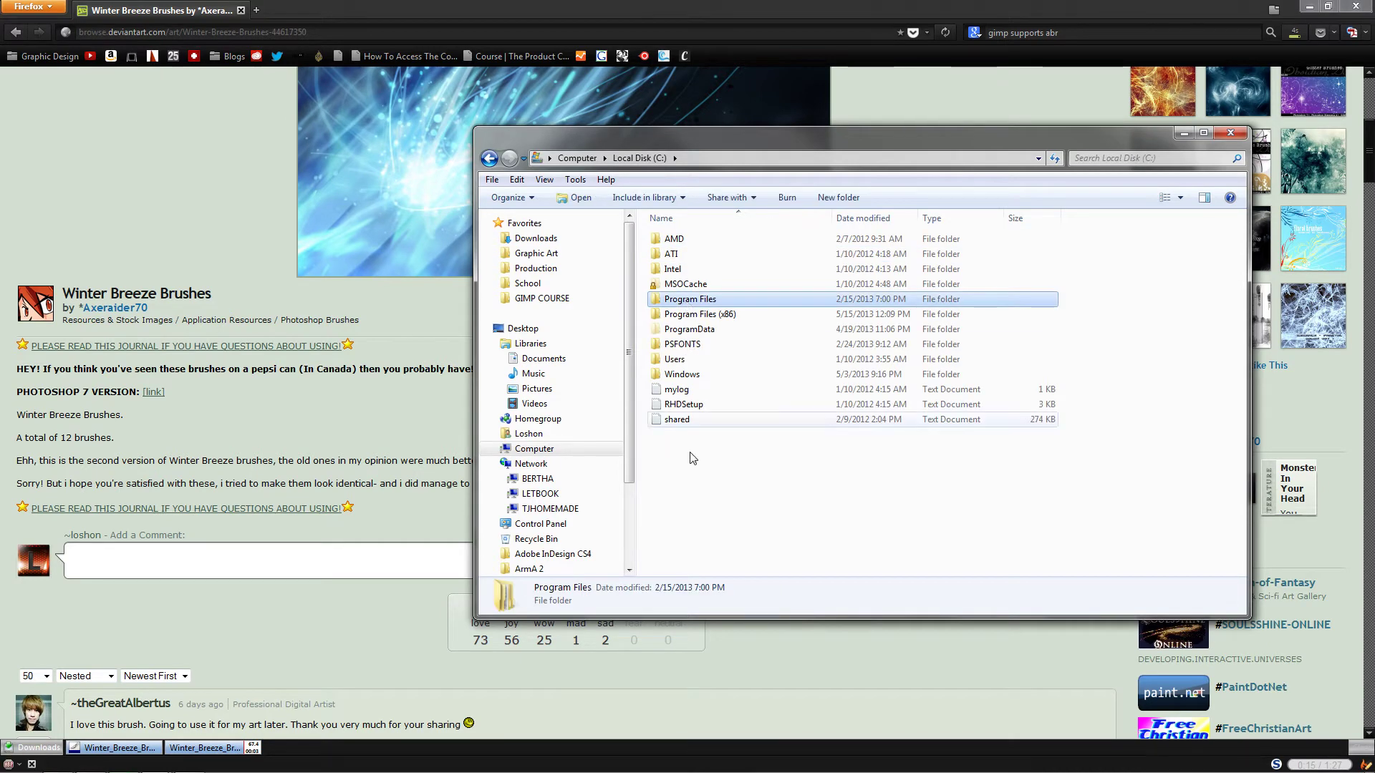
{"action": "left_click", "coordinate": [701, 313]}
{"action": "left_click", "coordinate": [698, 300]}
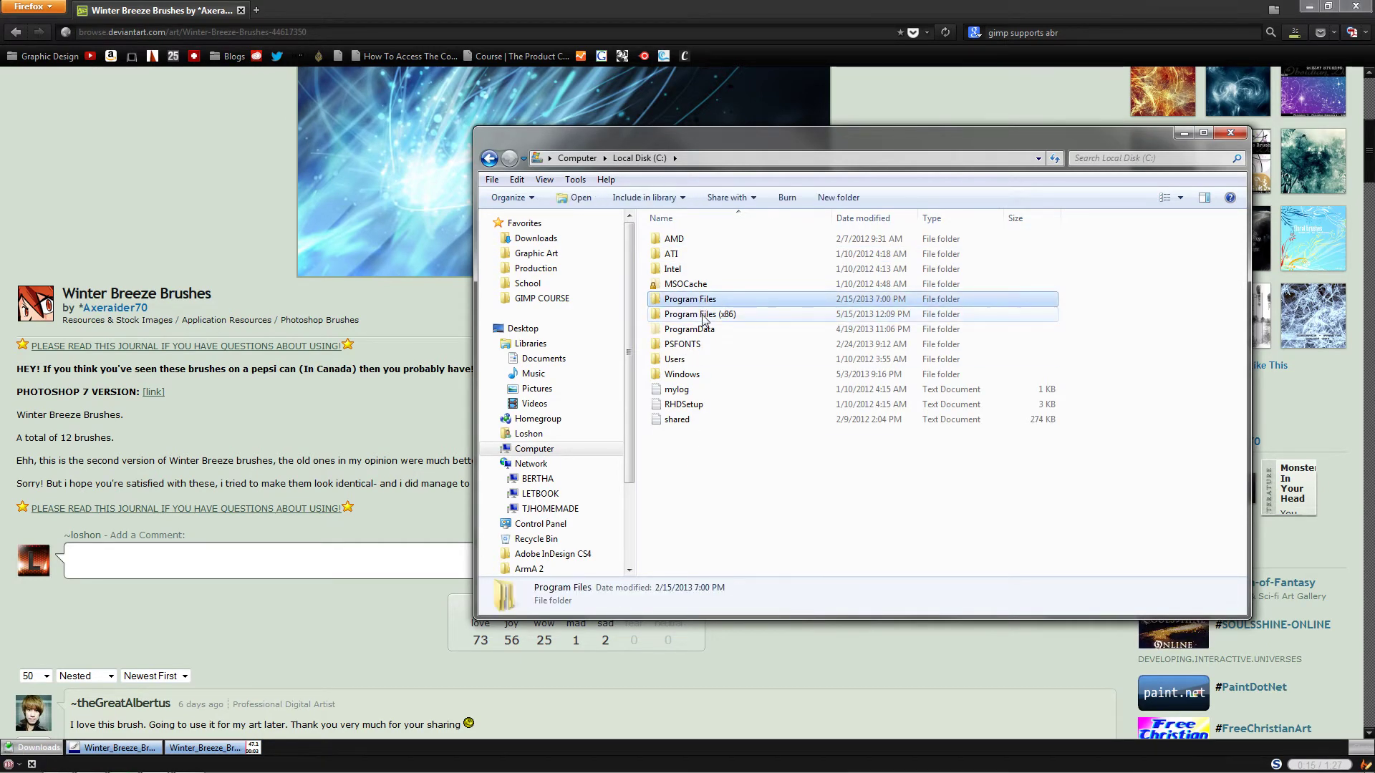
{"action": "left_click", "coordinate": [704, 317]}
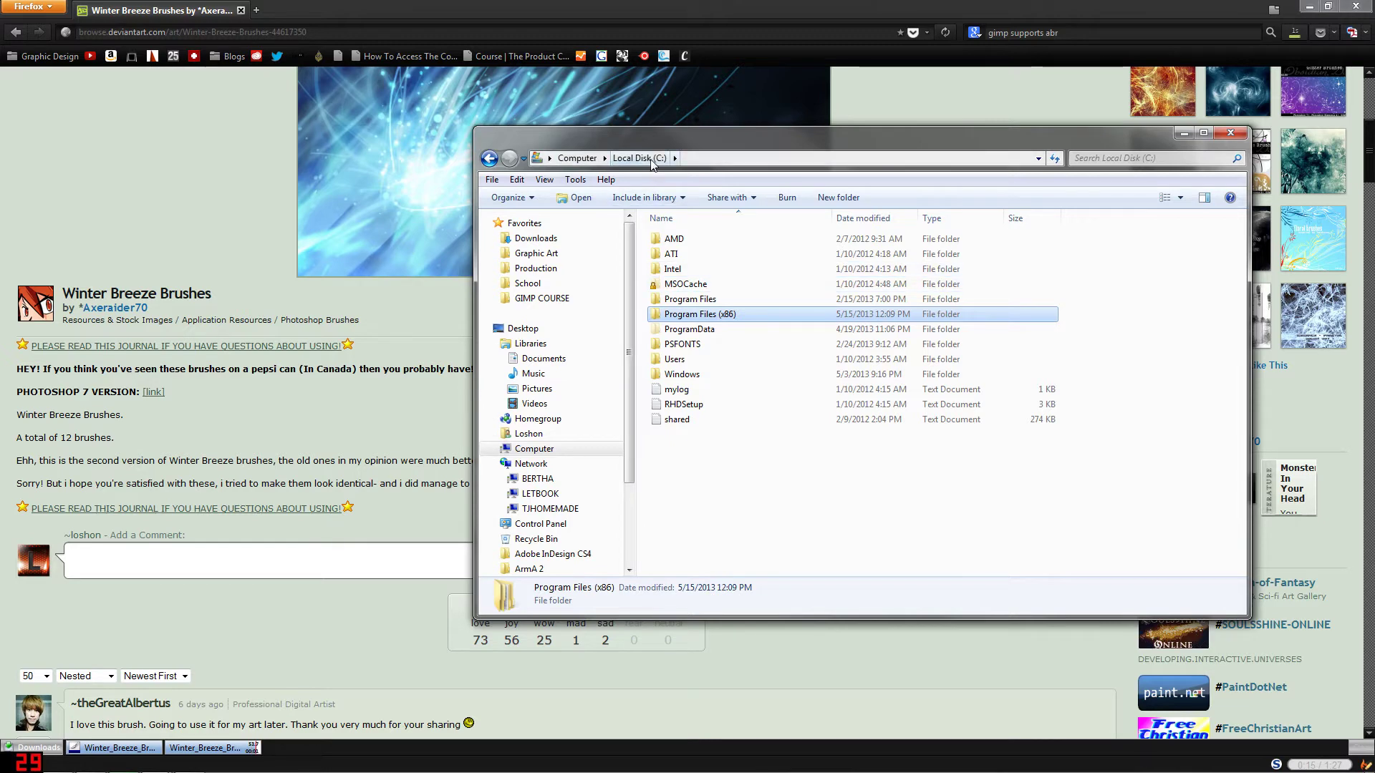
{"action": "left_click", "coordinate": [692, 300]}
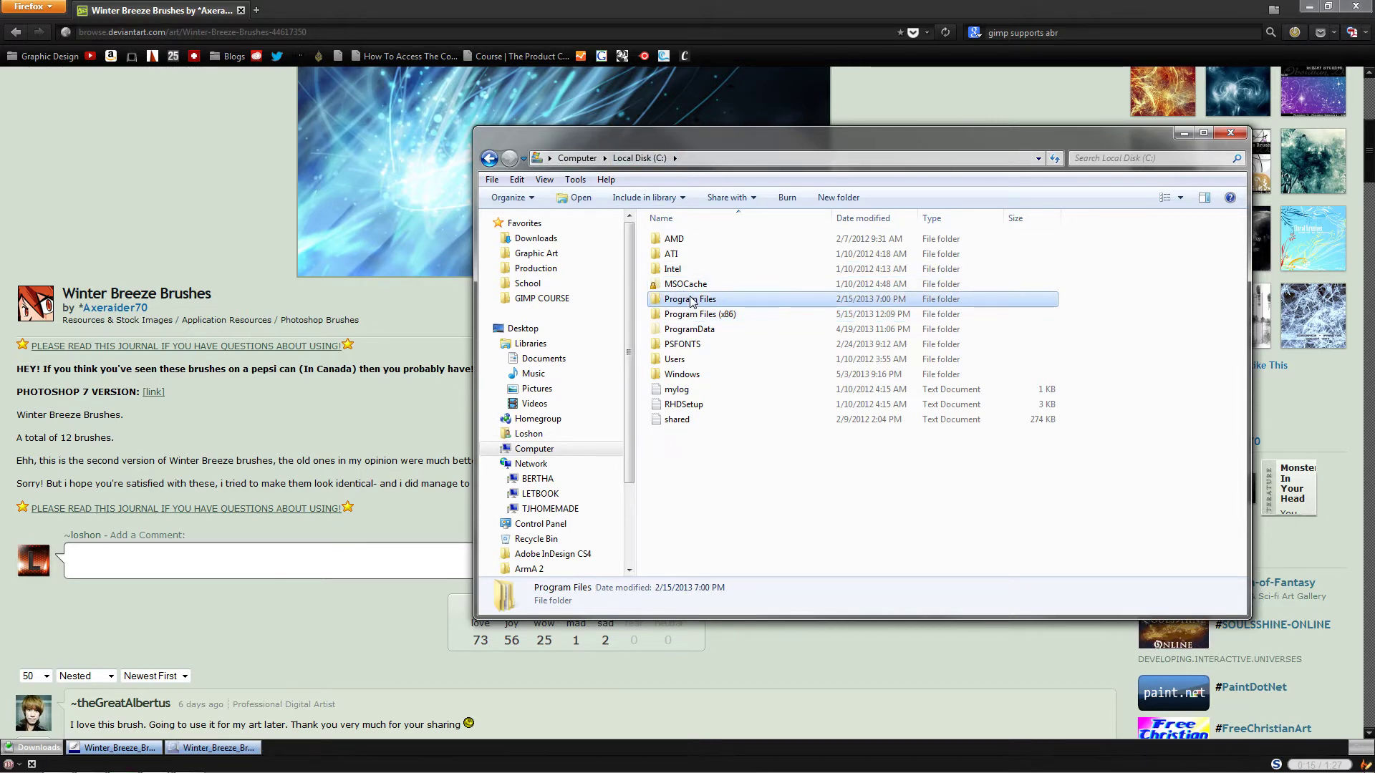
{"action": "left_click", "coordinate": [705, 312]}
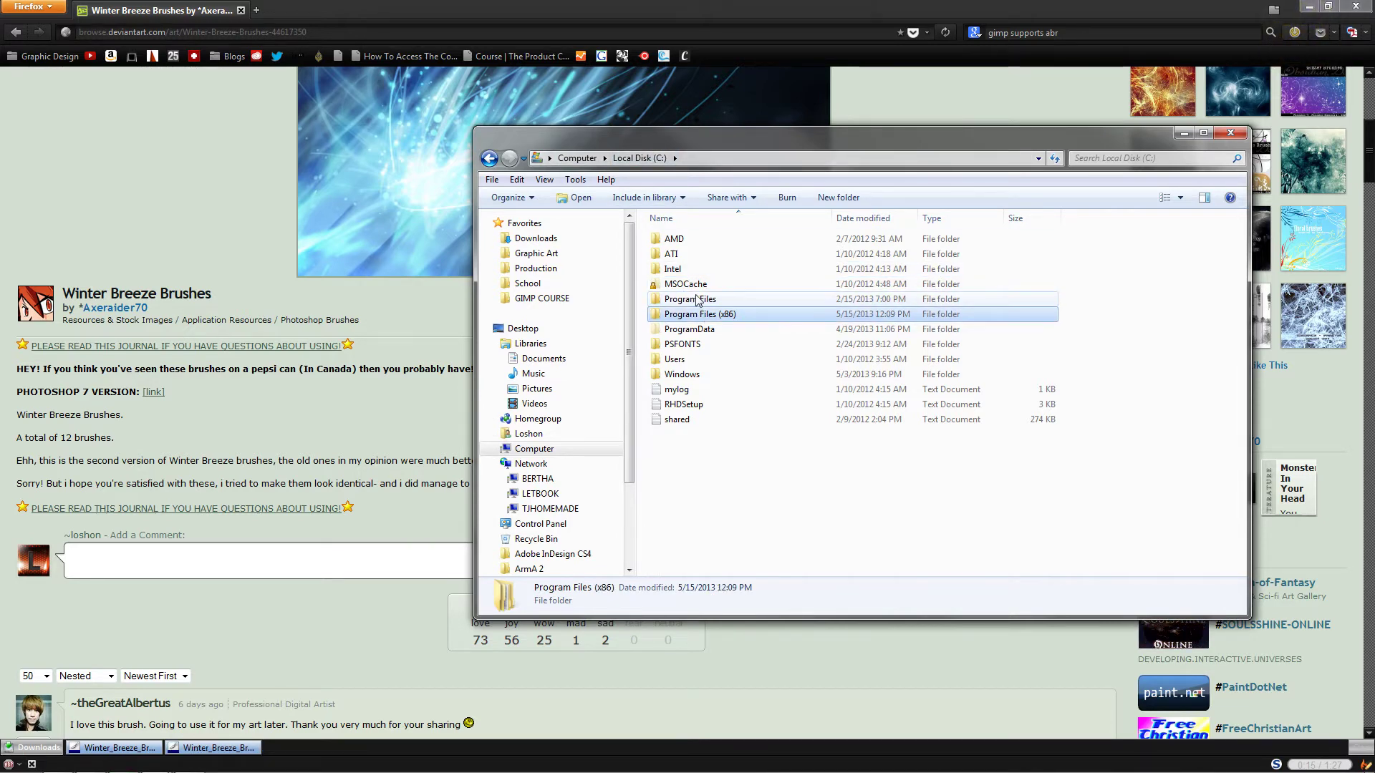
Step: Navigate from Program Files through GIMP 2, share, gimp and 2.0 to the brushes folder
{"action": "double_click", "coordinate": [699, 299]}
{"action": "double_click", "coordinate": [686, 420]}
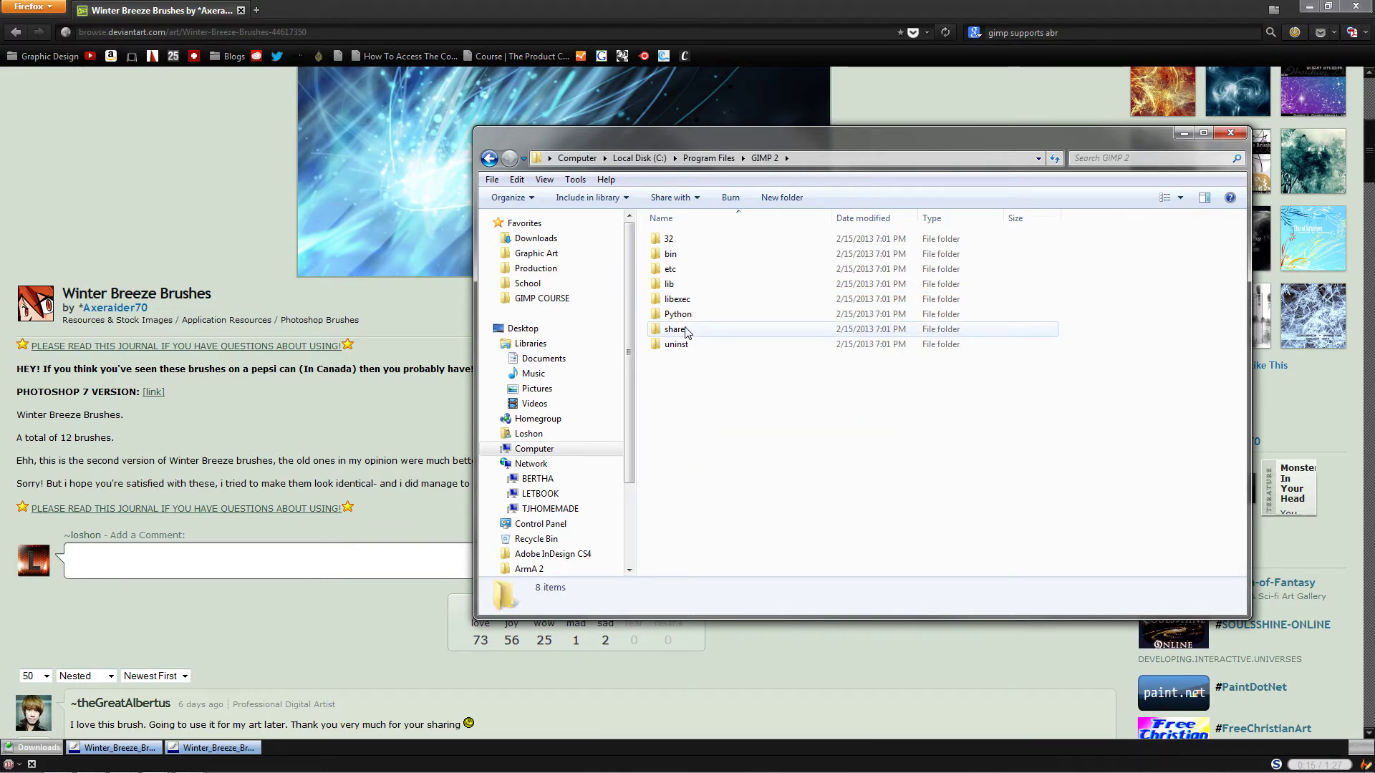
{"action": "double_click", "coordinate": [686, 331]}
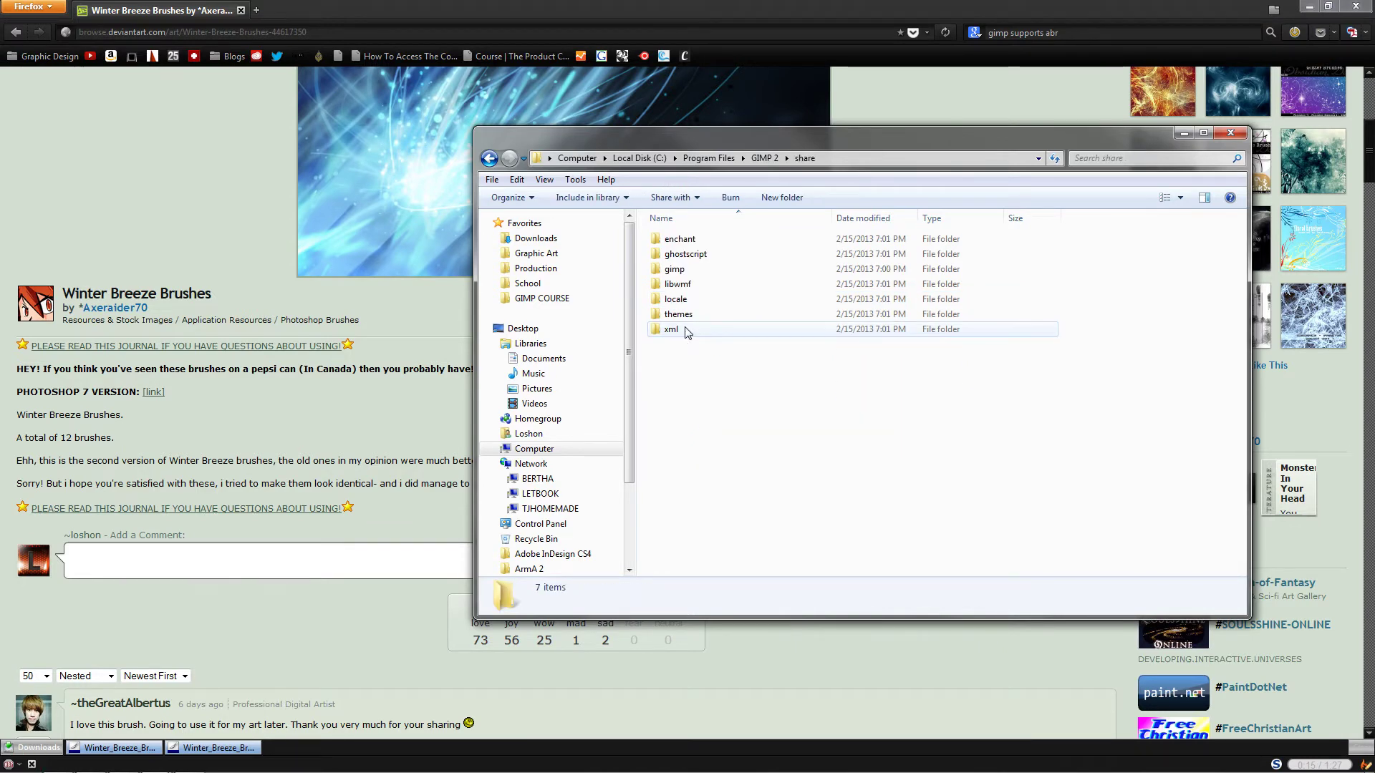
{"action": "double_click", "coordinate": [680, 274]}
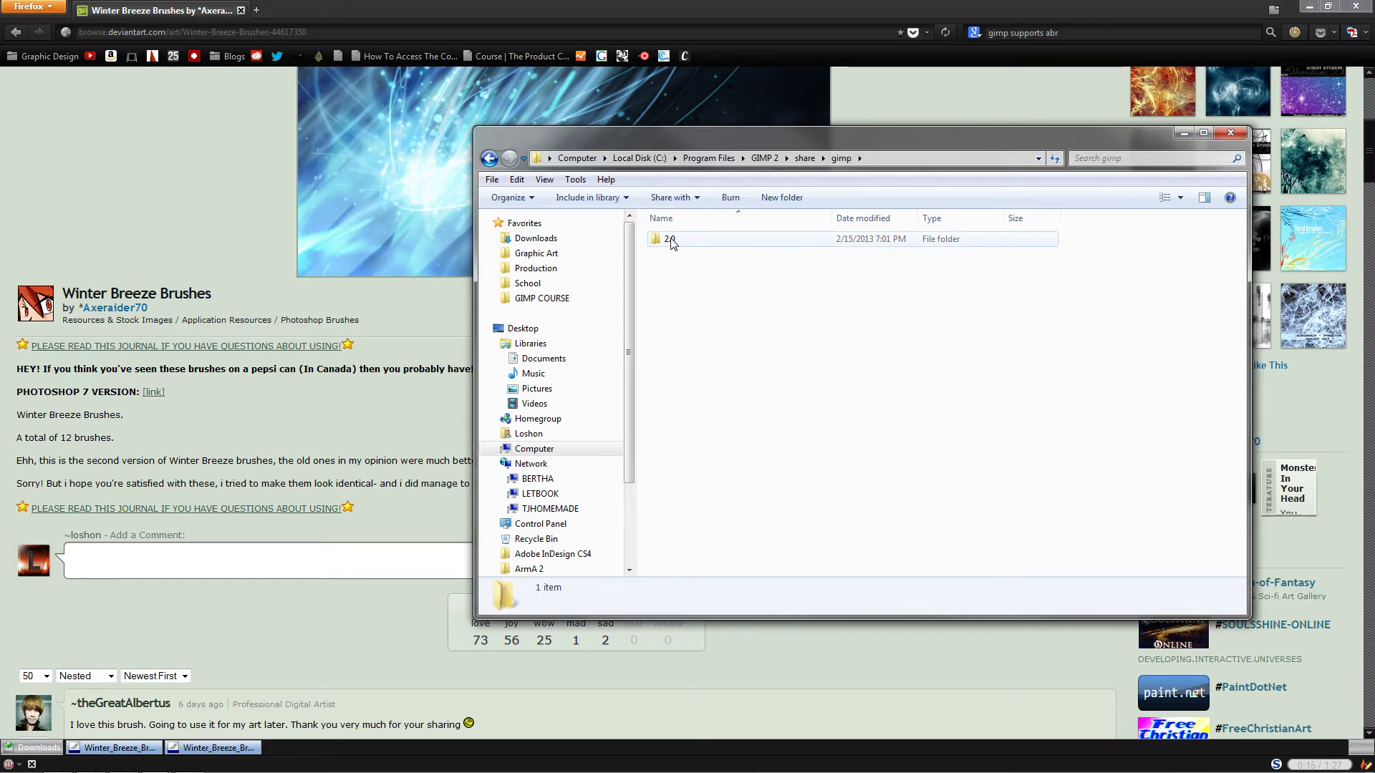
{"action": "double_click", "coordinate": [672, 241]}
{"action": "double_click", "coordinate": [679, 242]}
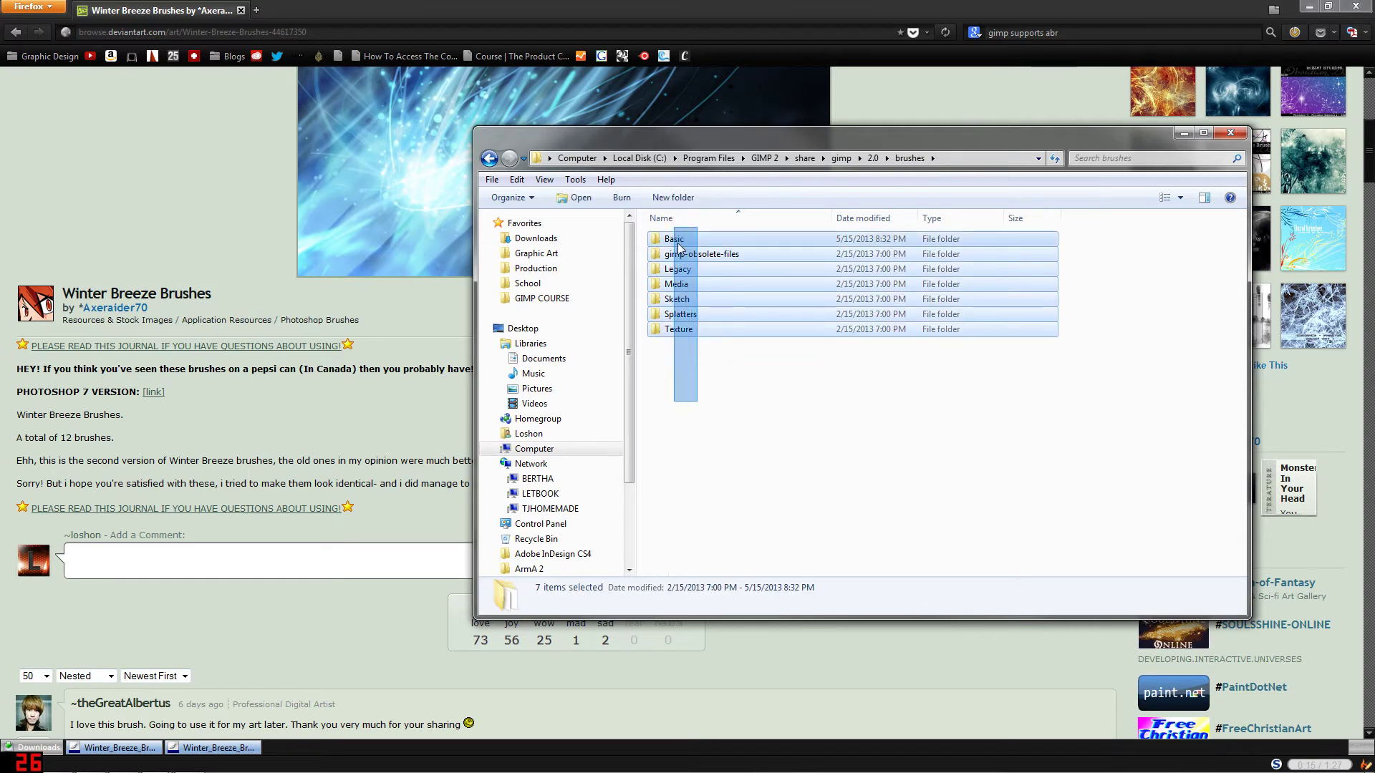
Step: Review the brush category folders and open the Basic folder
{"action": "double_click", "coordinate": [679, 240]}
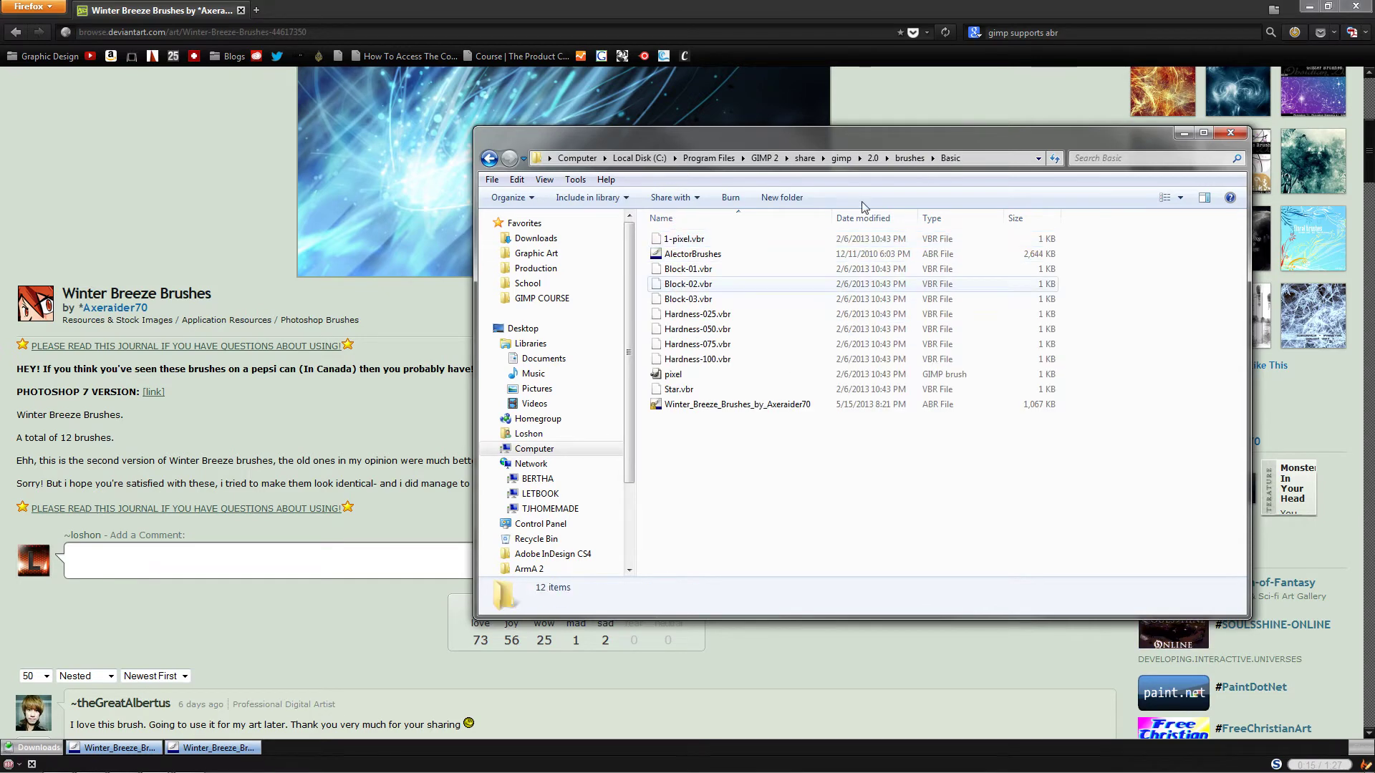
{"action": "key", "text": "BackSpace"}
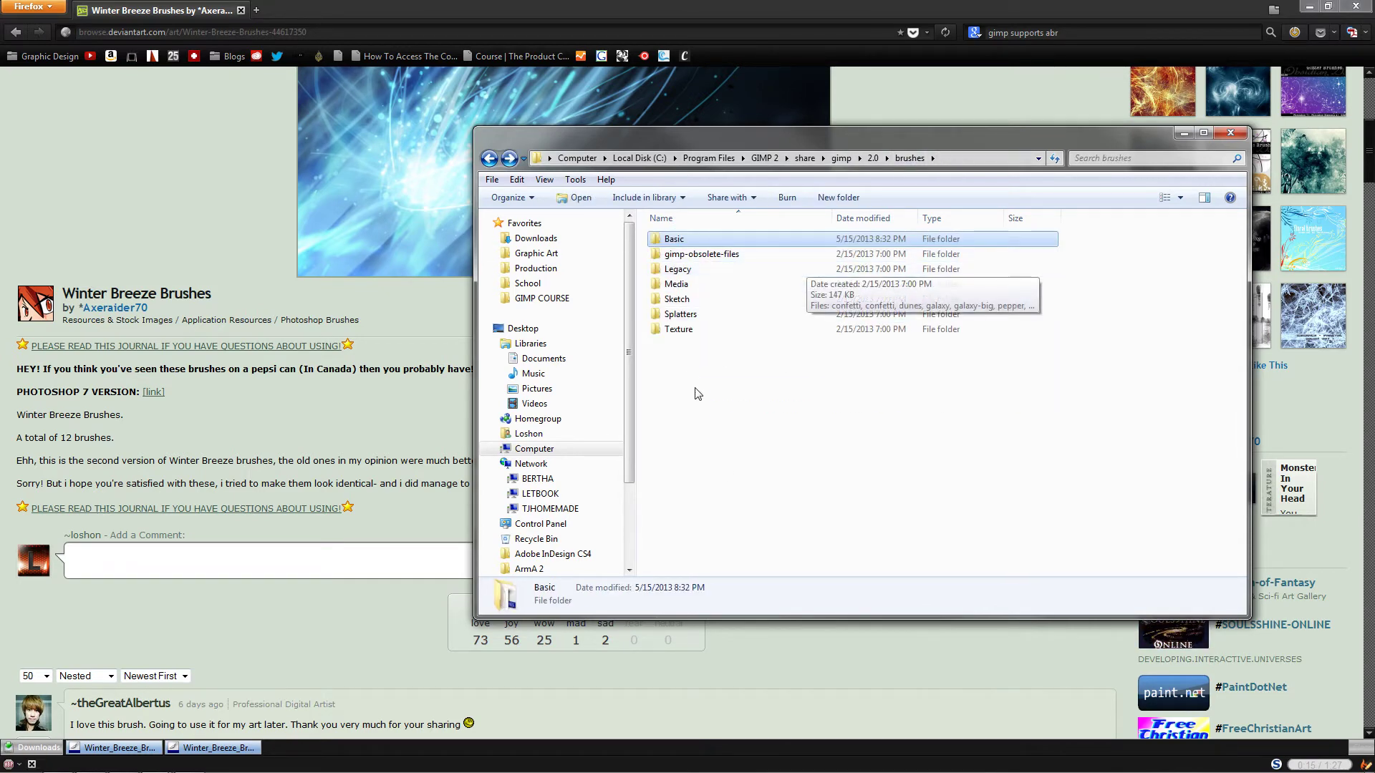
{"action": "mouse_move", "coordinate": [692, 359]}
{"action": "left_mouse_down"}
{"action": "mouse_move", "coordinate": [681, 266]}
{"action": "mouse_move", "coordinate": [695, 403]}
{"action": "mouse_move", "coordinate": [698, 384]}
{"action": "left_mouse_up"}
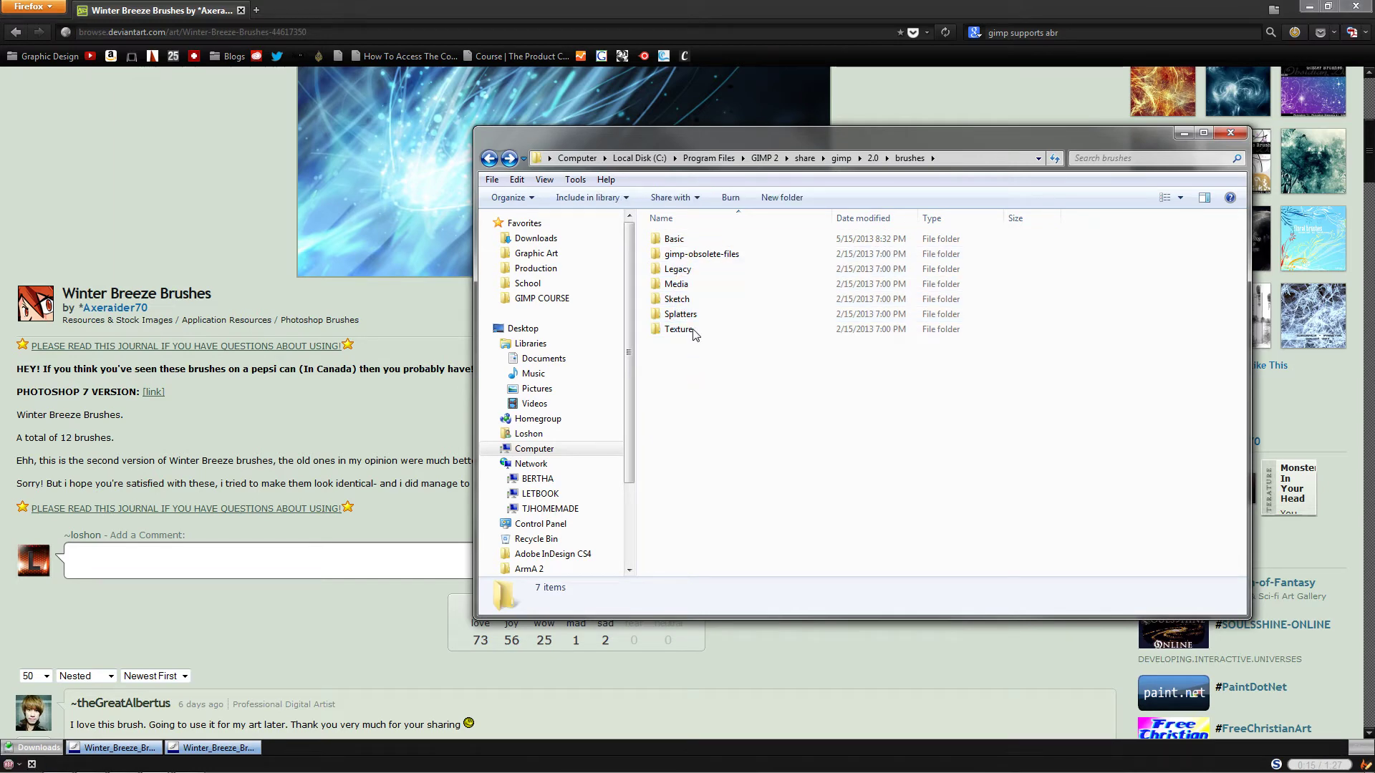
{"action": "double_click", "coordinate": [682, 239]}
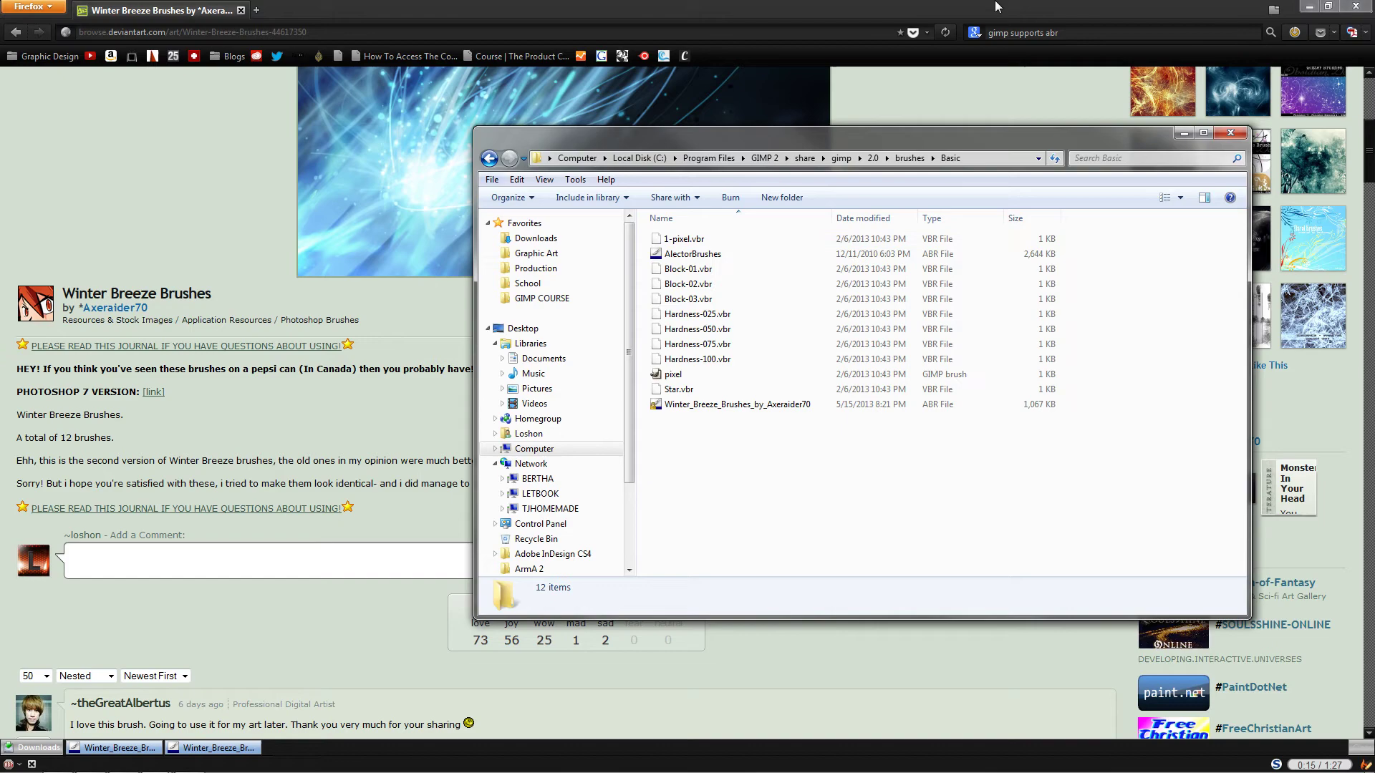
Step: Move the Winter Breeze Brushes ABR file from Downloads into GIMP's Basic brushes folder, overwriting the existing copy, and close the Downloads window
{"action": "left_click", "coordinate": [1050, 18]}
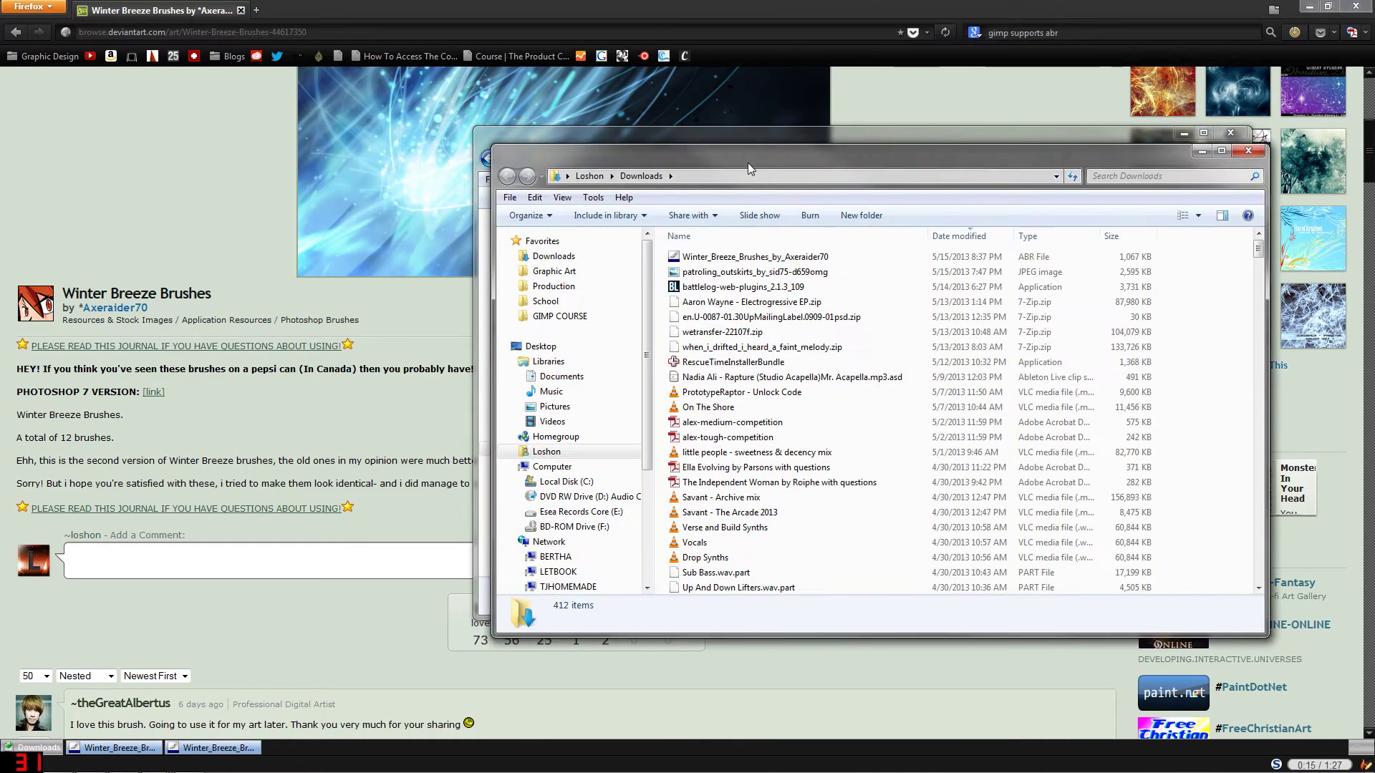
{"action": "left_click_drag", "start_coordinate": [748, 162], "coordinate": [1034, 407]}
{"action": "left_click_drag", "start_coordinate": [1020, 499], "coordinate": [700, 445]}
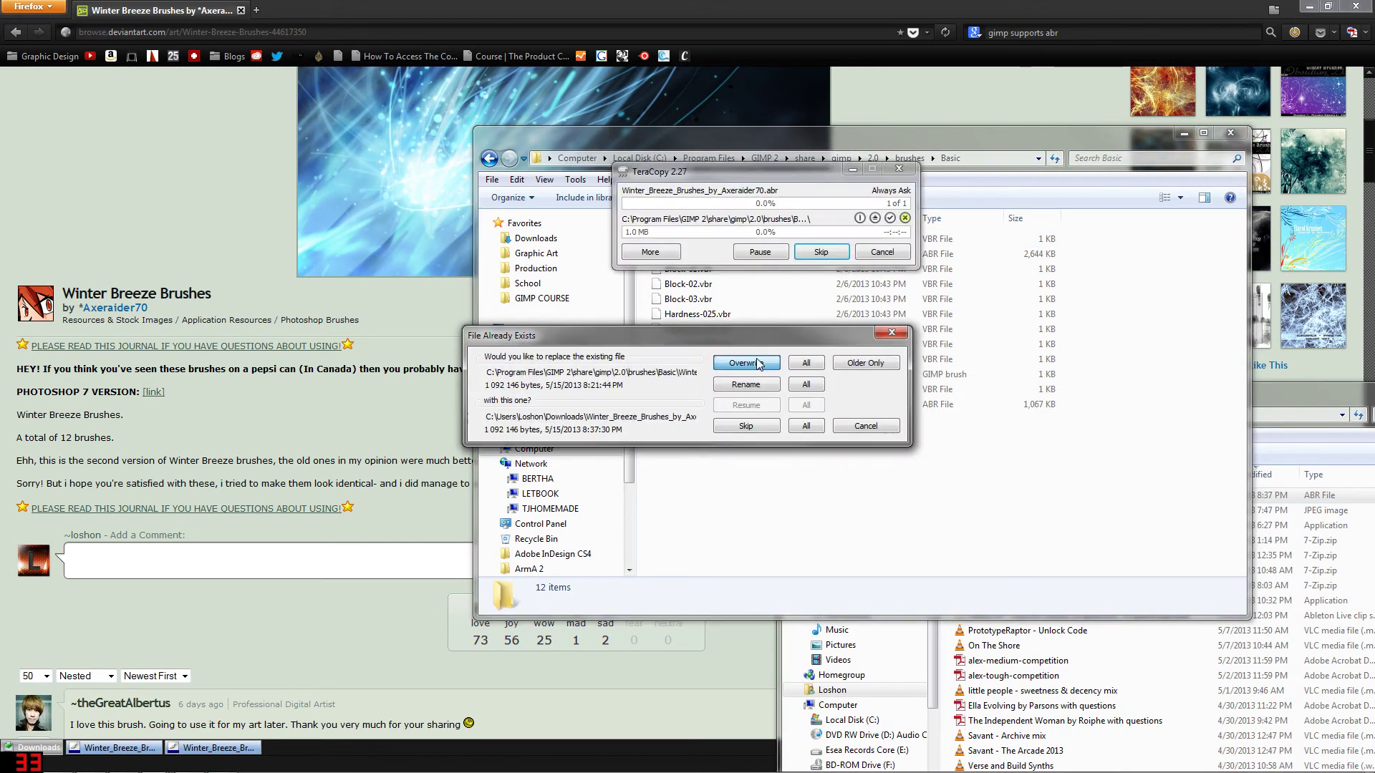
{"action": "left_click", "coordinate": [746, 363]}
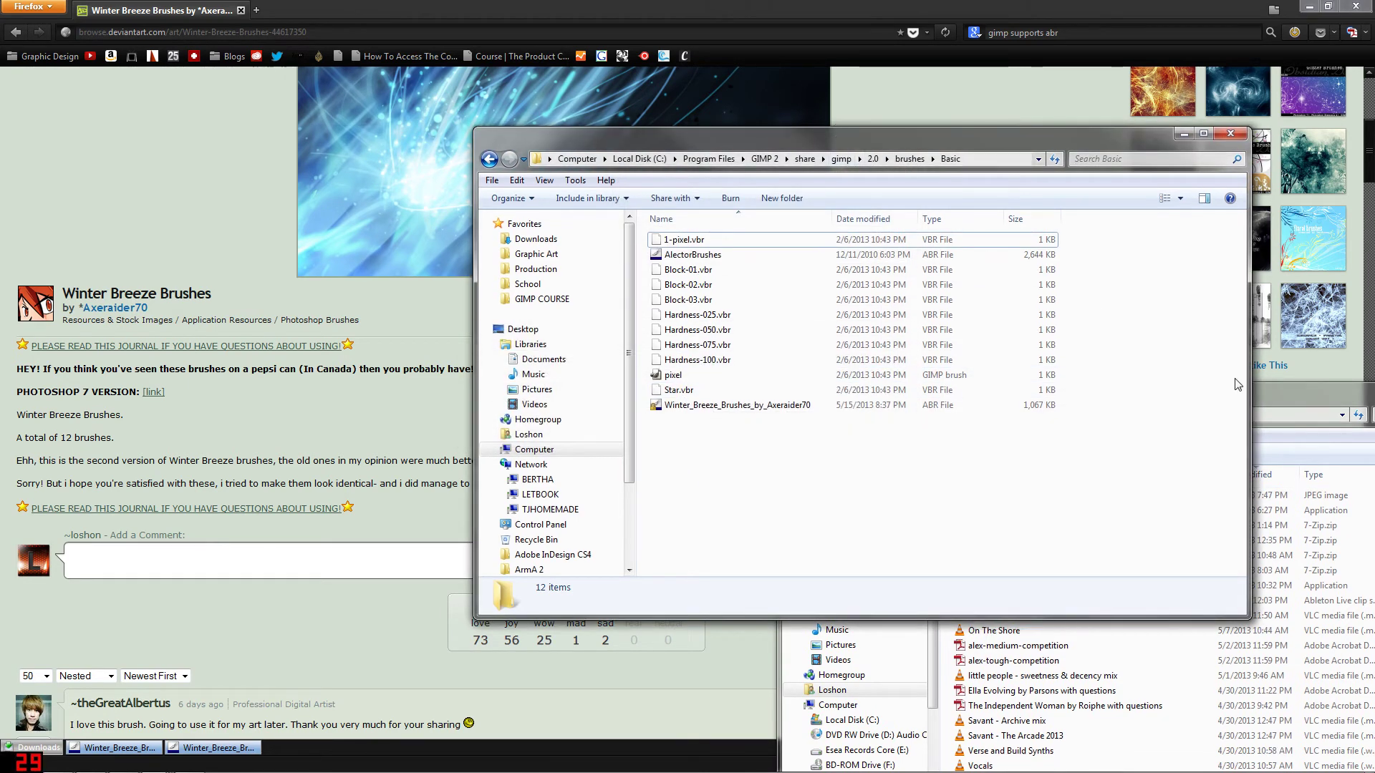
{"action": "left_click_drag", "start_coordinate": [1316, 402], "coordinate": [743, 236]}
{"action": "left_click", "coordinate": [959, 224]}
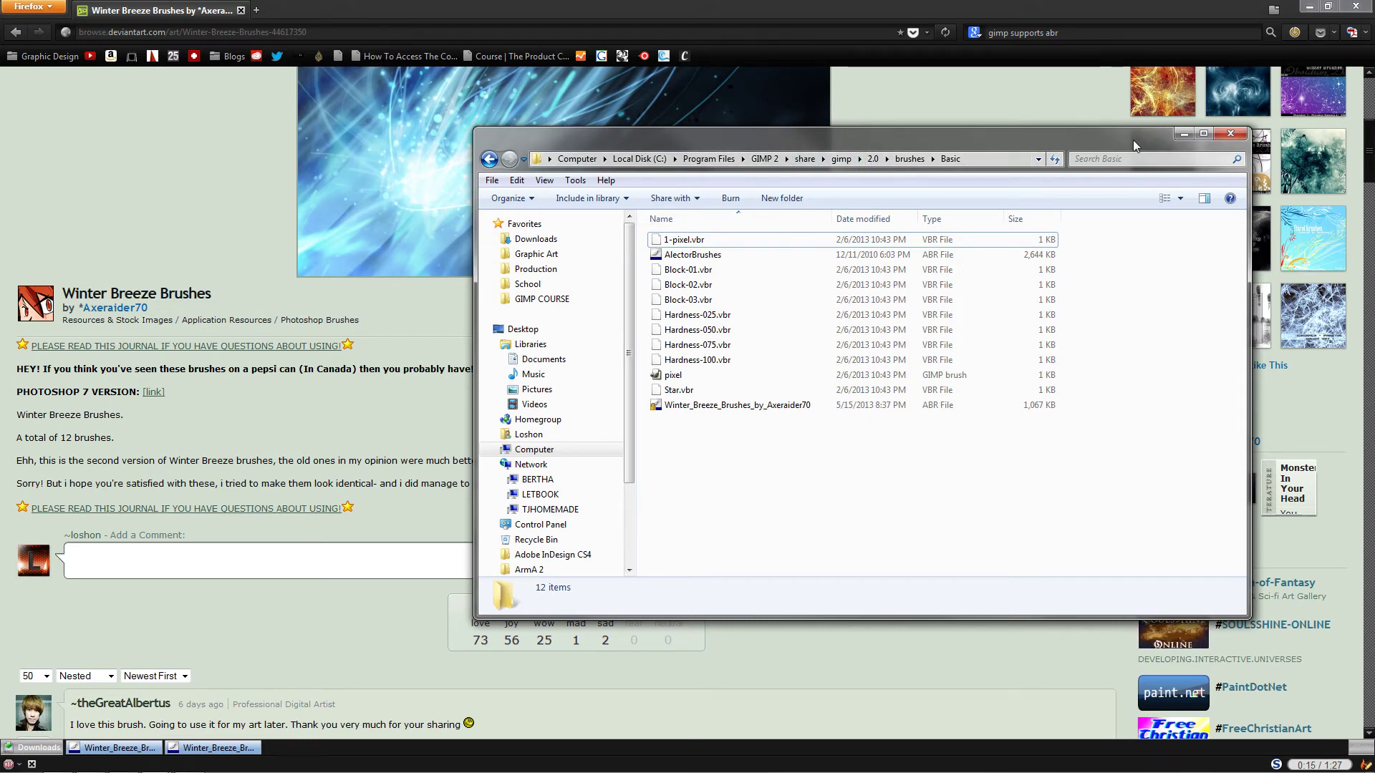
Step: Close the Basic brushes folder, set the browser aside, and close the untitled black image in GIMP without saving it
{"action": "left_click", "coordinate": [1230, 134]}
{"action": "left_click", "coordinate": [1309, 7]}
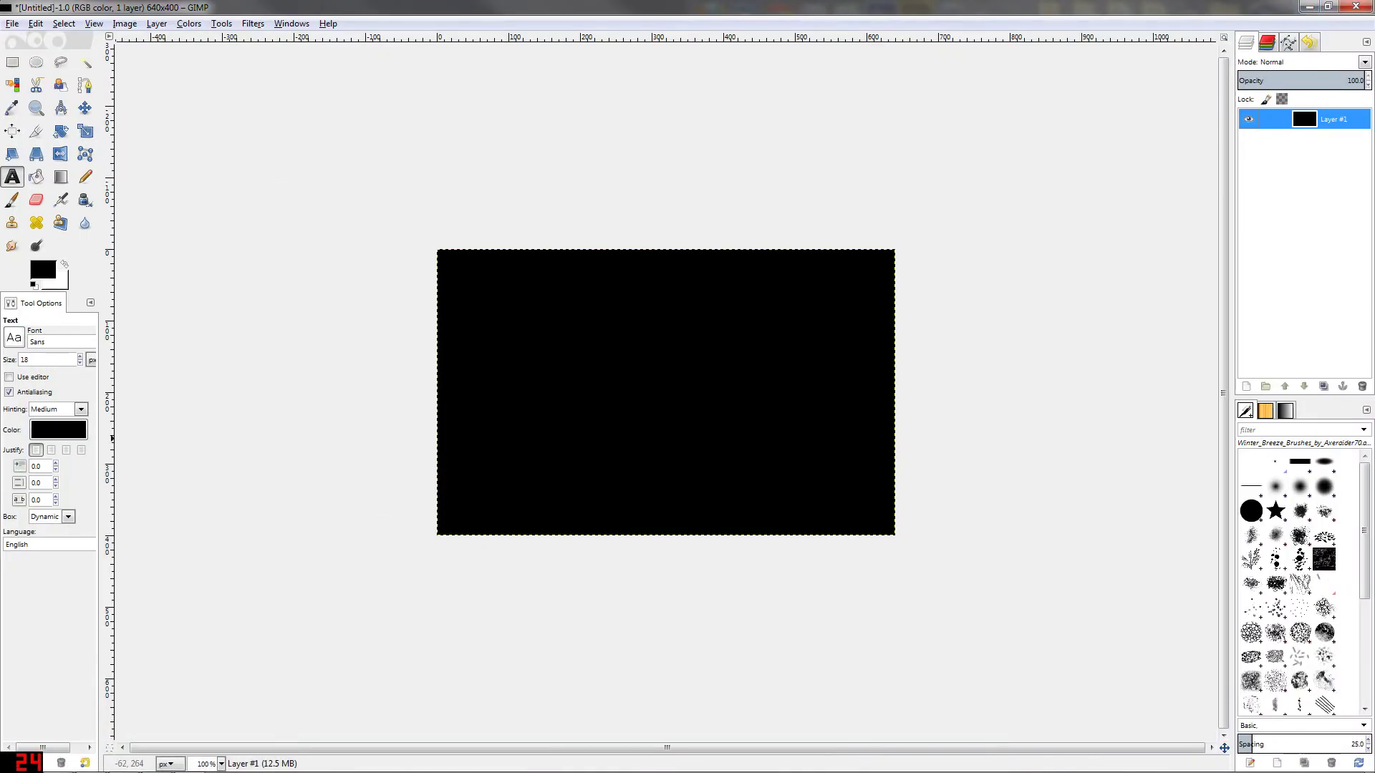
{"action": "left_click_drag", "start_coordinate": [1366, 533], "coordinate": [1365, 634]}
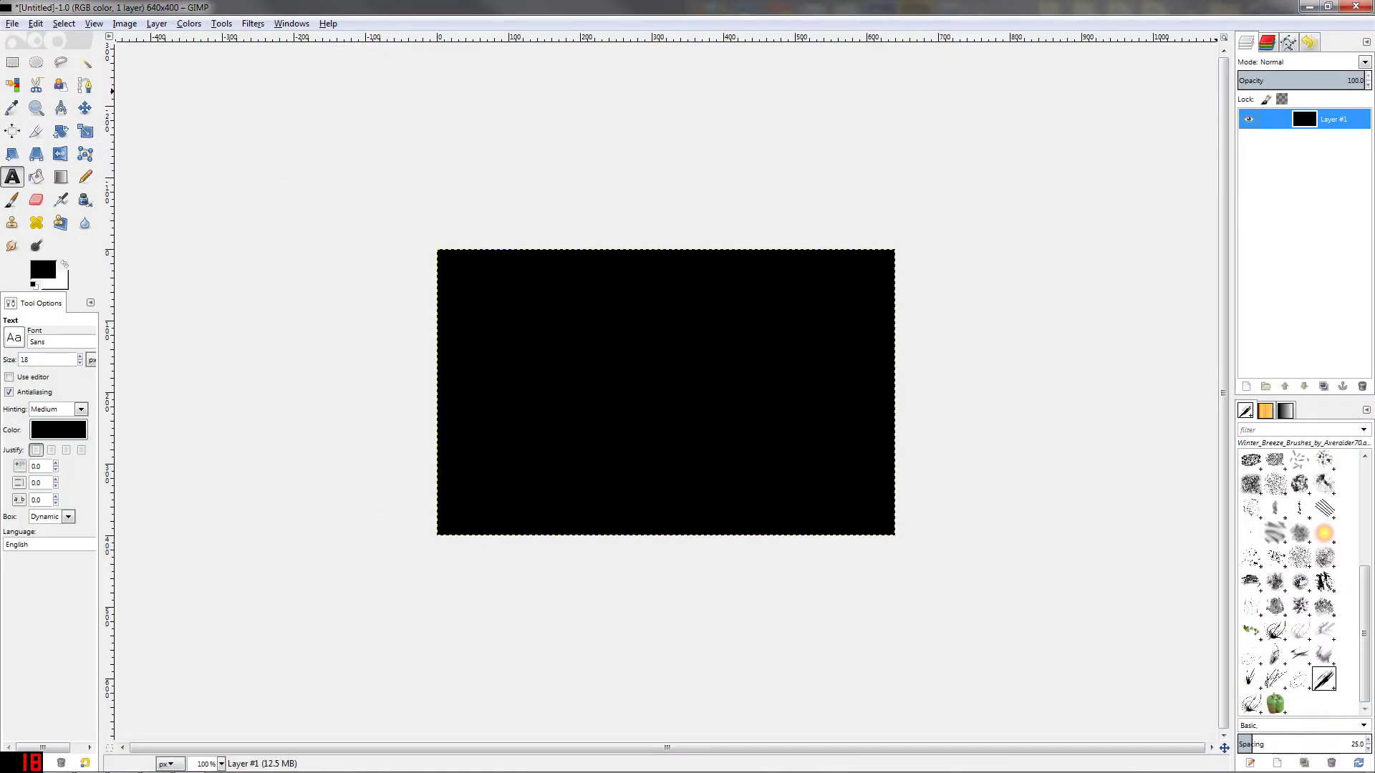
{"action": "left_click", "coordinate": [1355, 8]}
{"action": "left_click", "coordinate": [703, 463]}
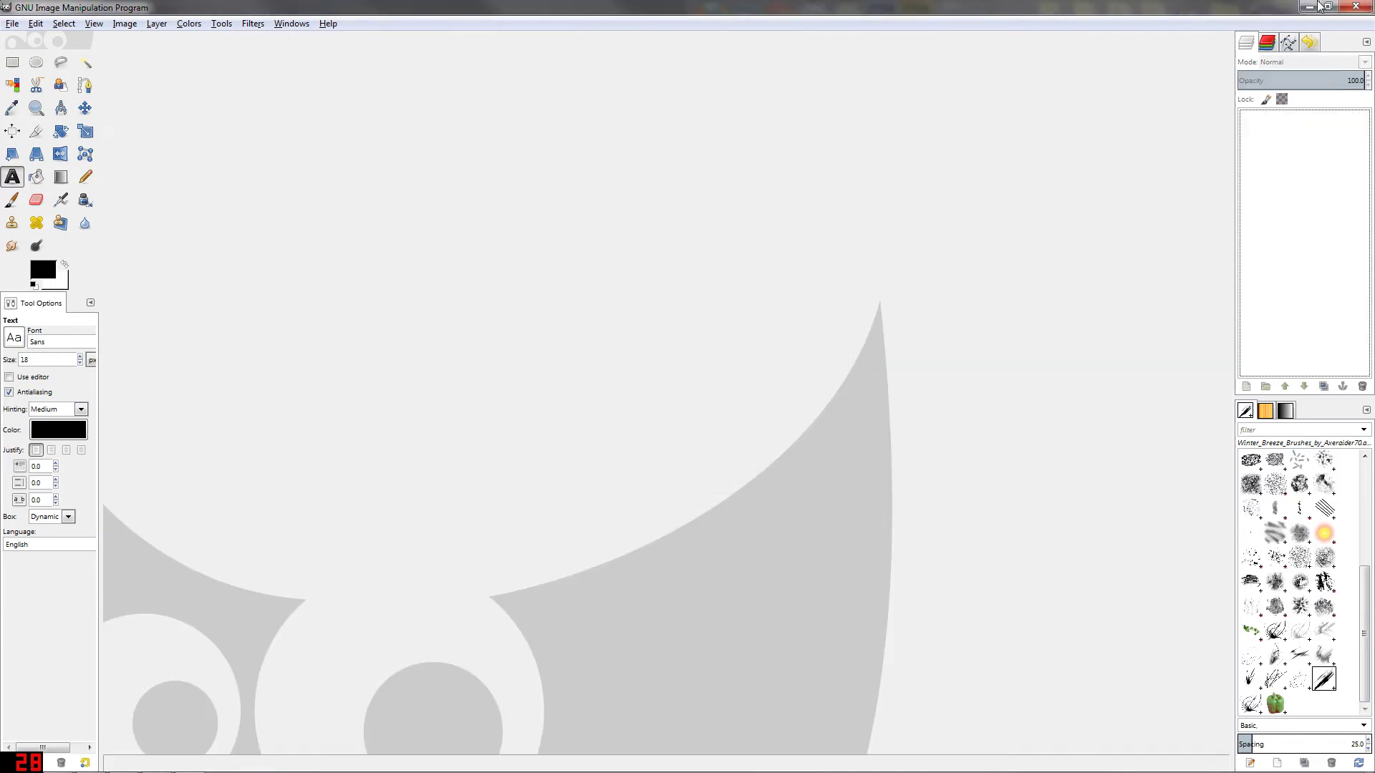
Step: Quit GIMP, clear the remaining open folder window, and launch GIMP again to load the new brushes
{"action": "left_click", "coordinate": [1345, 11]}
{"action": "double_click", "coordinate": [736, 94]}
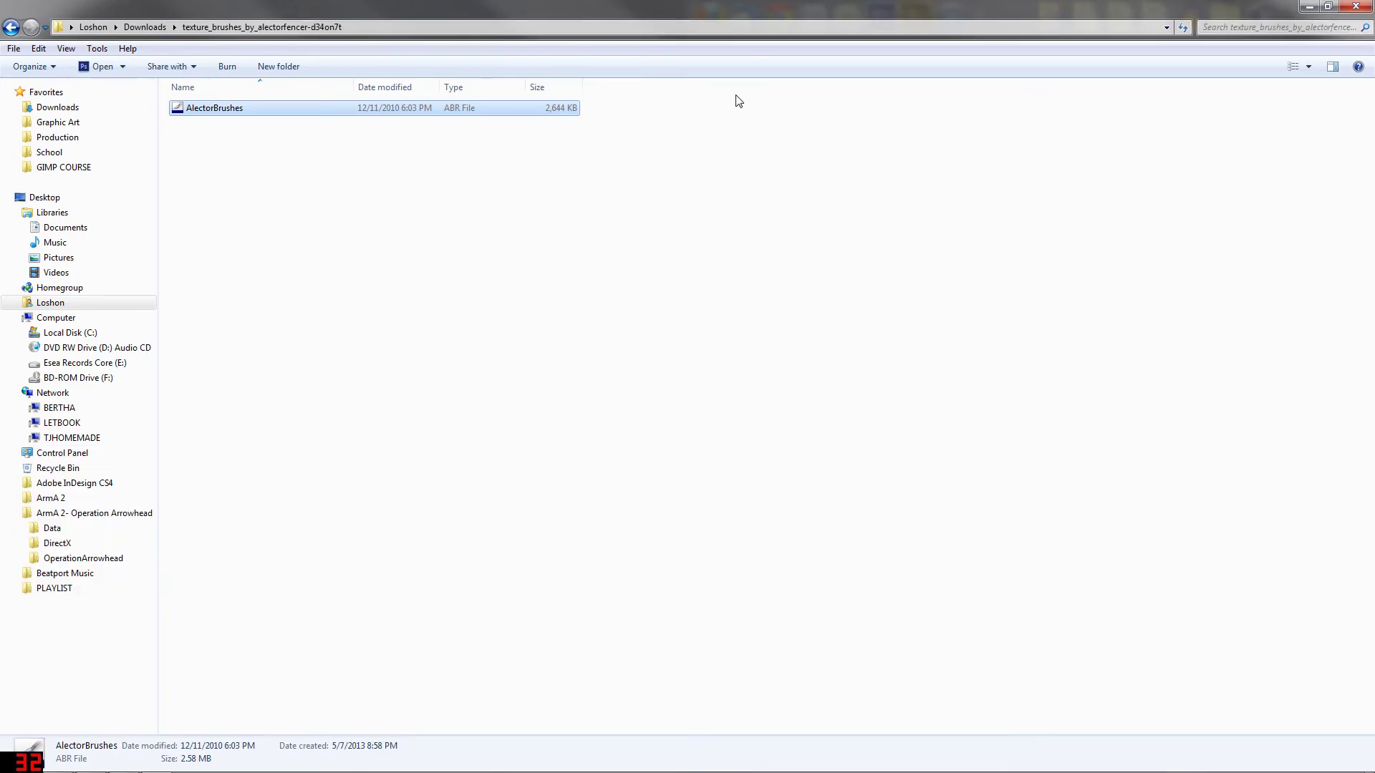
{"action": "left_click", "coordinate": [812, 392]}
{"action": "left_click", "coordinate": [992, 18]}
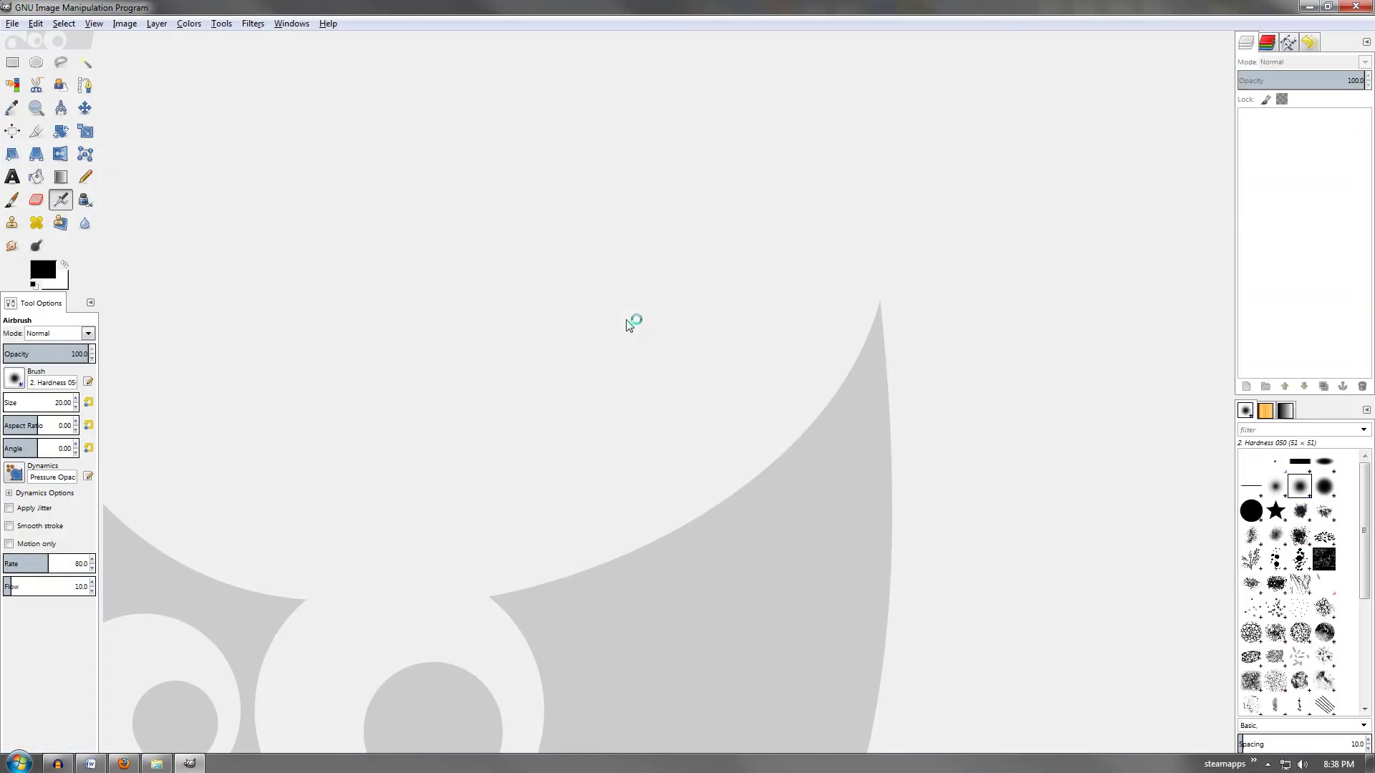
Step: Create a new blank image of 640 × 400 pixels
{"action": "left_click", "coordinate": [12, 23]}
{"action": "left_click", "coordinate": [23, 46]}
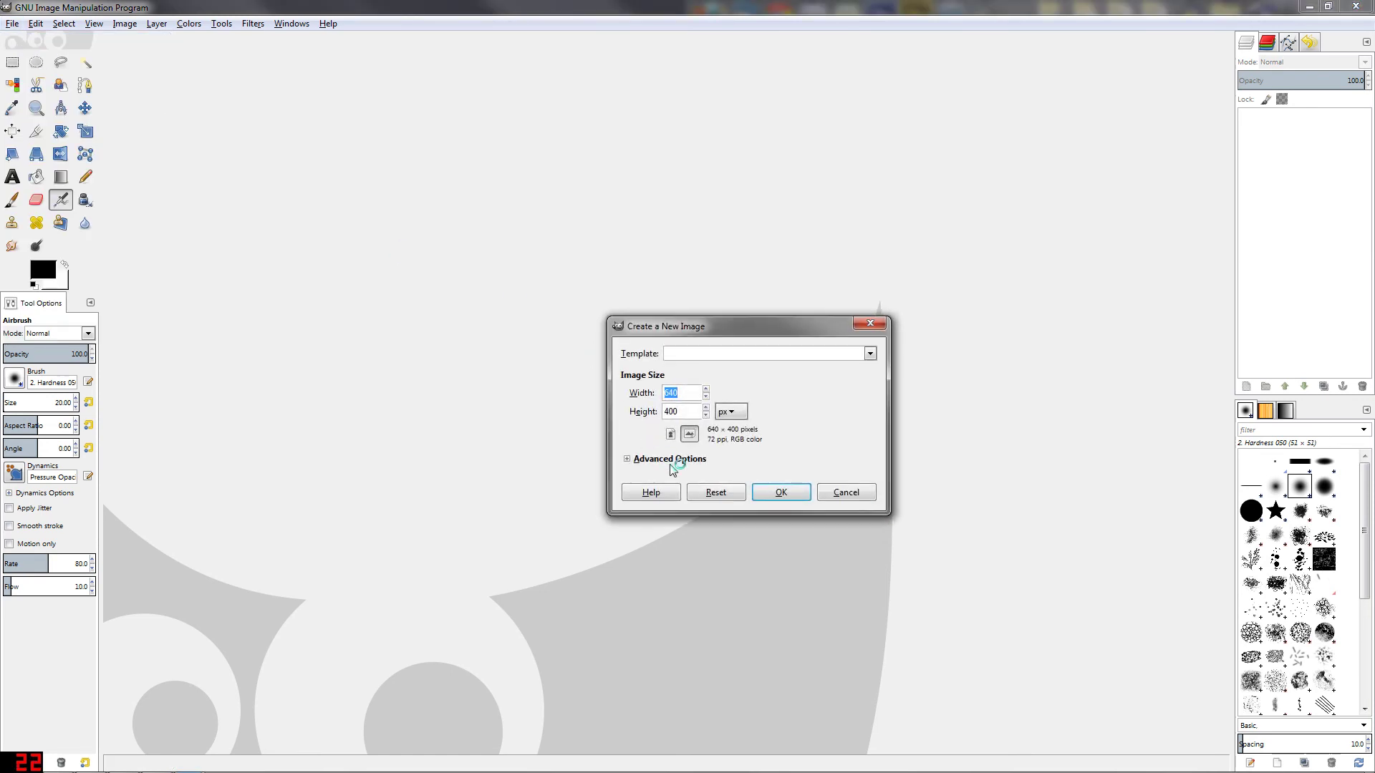
{"action": "left_click", "coordinate": [785, 491]}
Step: Stamp a curved-strand Winter Breeze brush once below the canvas centre using the Paintbrush at a size of about 186
{"action": "scroll", "coordinate": [1303, 541], "scroll_direction": "down", "scroll_amount": 3}
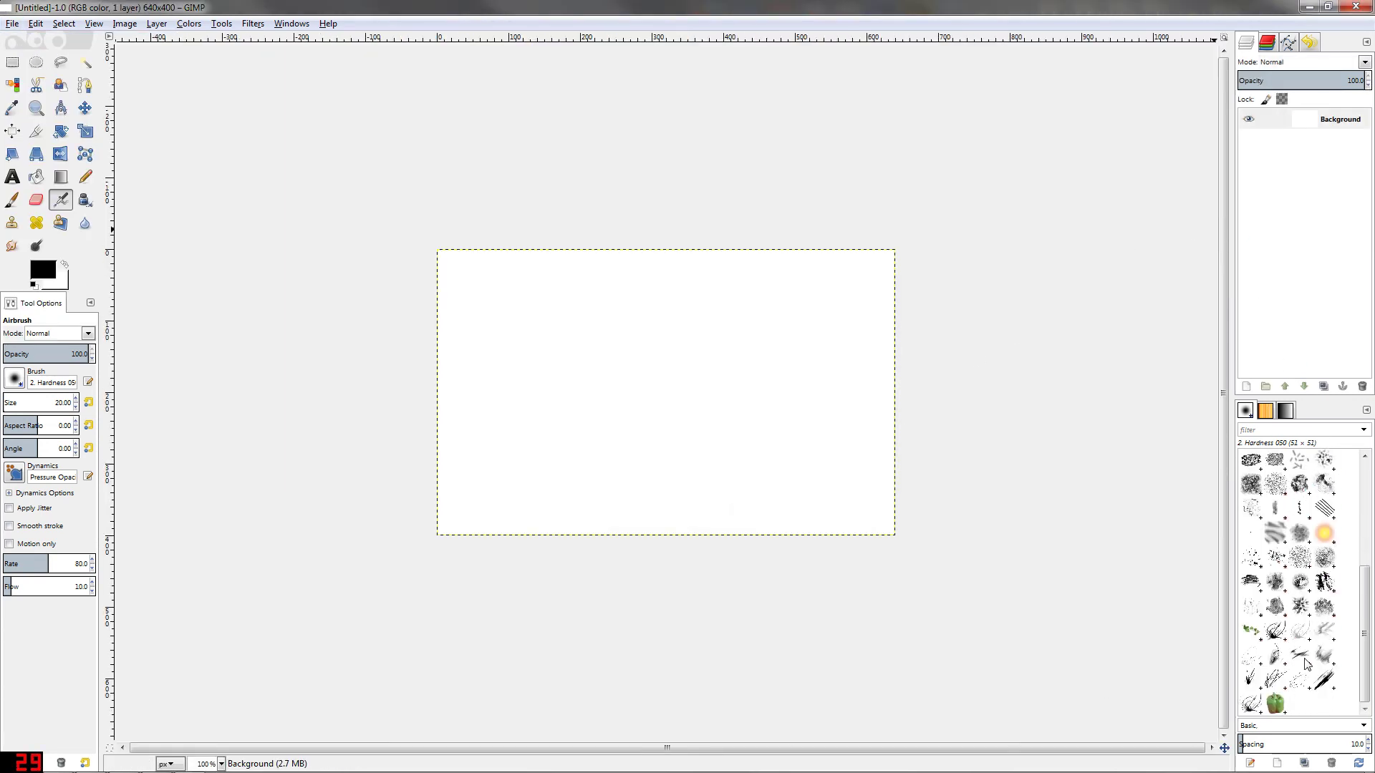
{"action": "left_click", "coordinate": [1275, 630]}
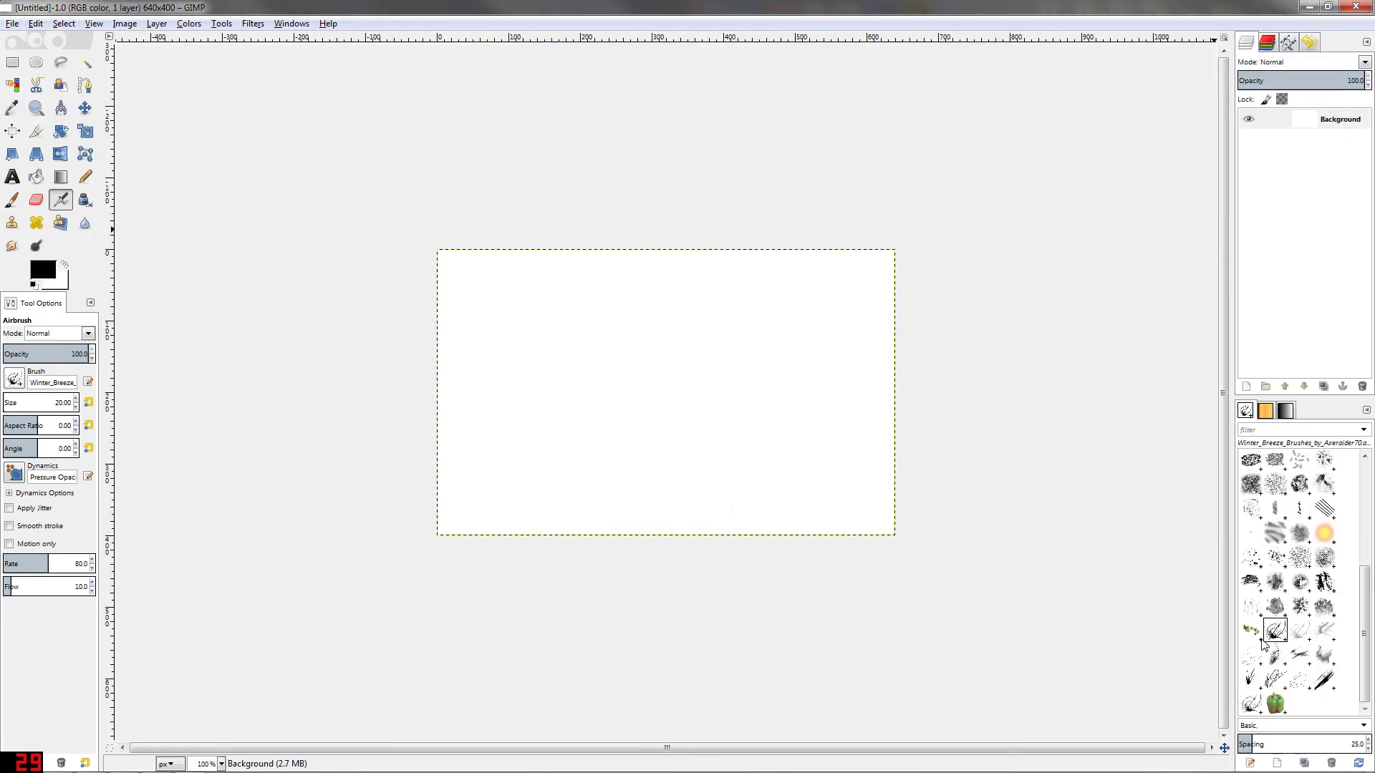
{"action": "left_click", "coordinate": [13, 200]}
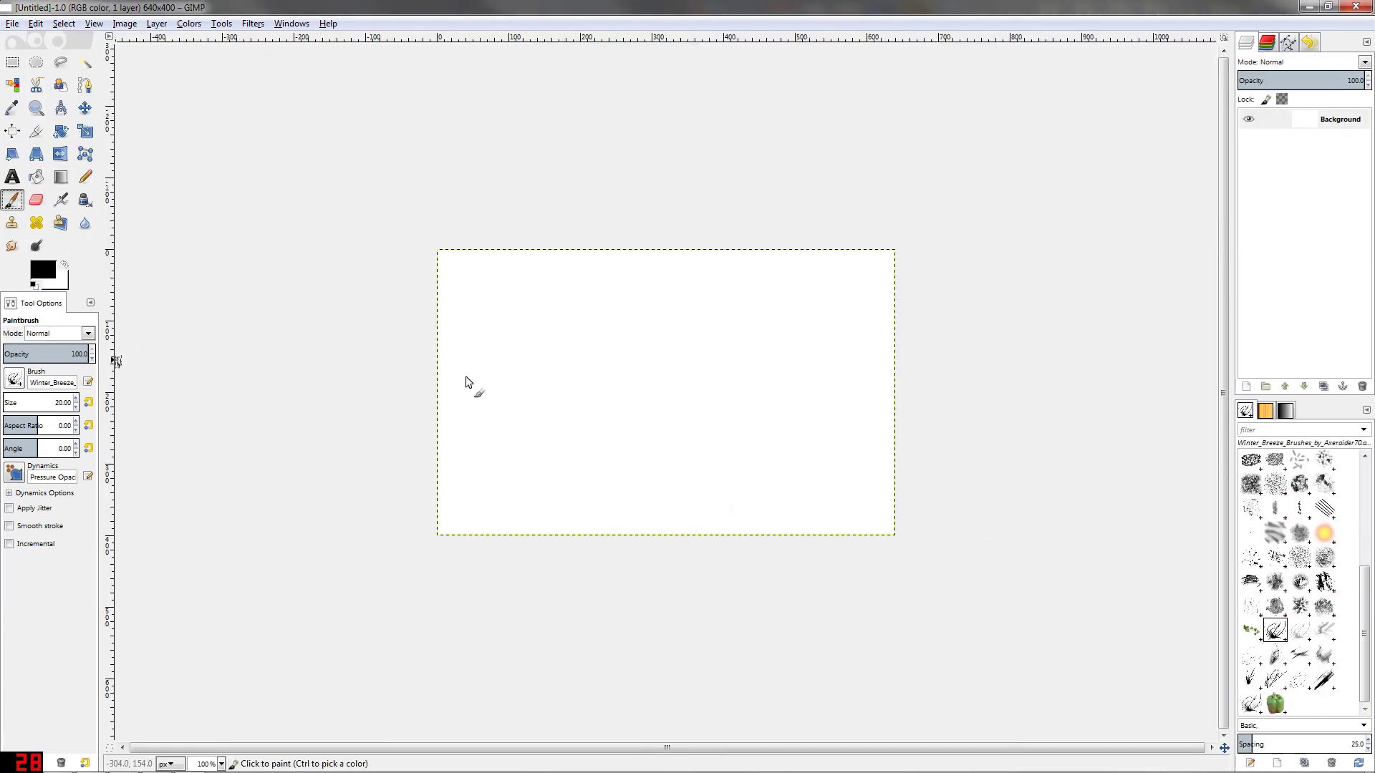
{"action": "left_click", "coordinate": [10, 403]}
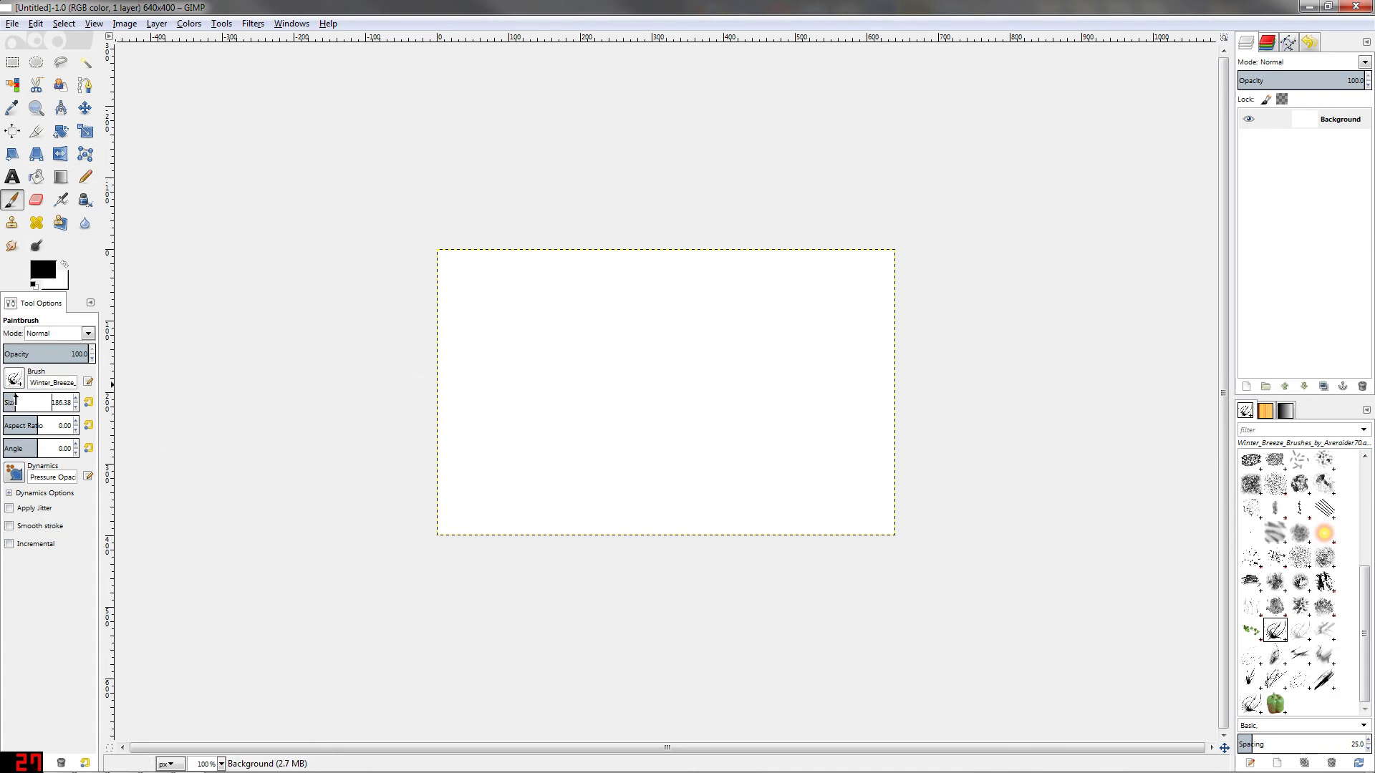
{"action": "left_click", "coordinate": [608, 451]}
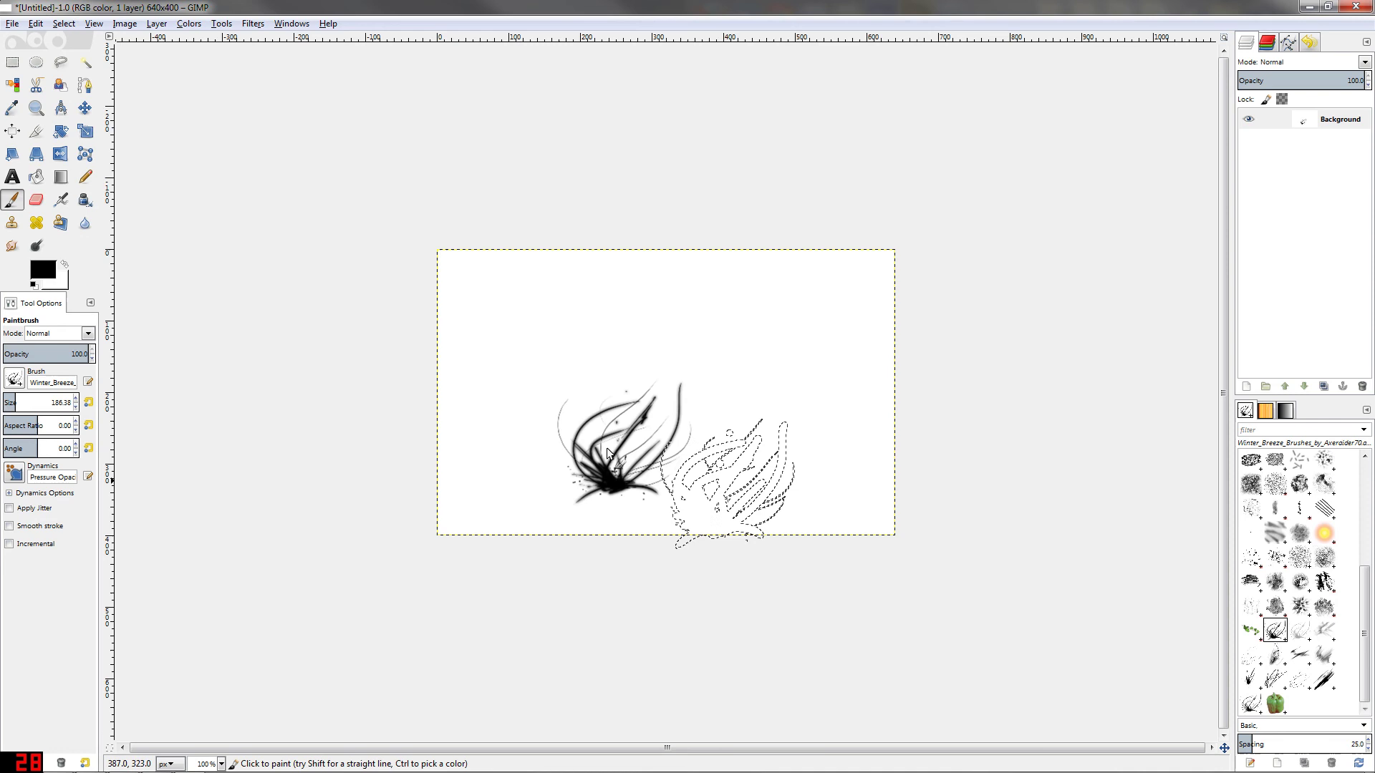
Step: Stamp several other Winter Breeze brushes in black over the first mark to build up a layered burst
{"action": "left_click", "coordinate": [1250, 680]}
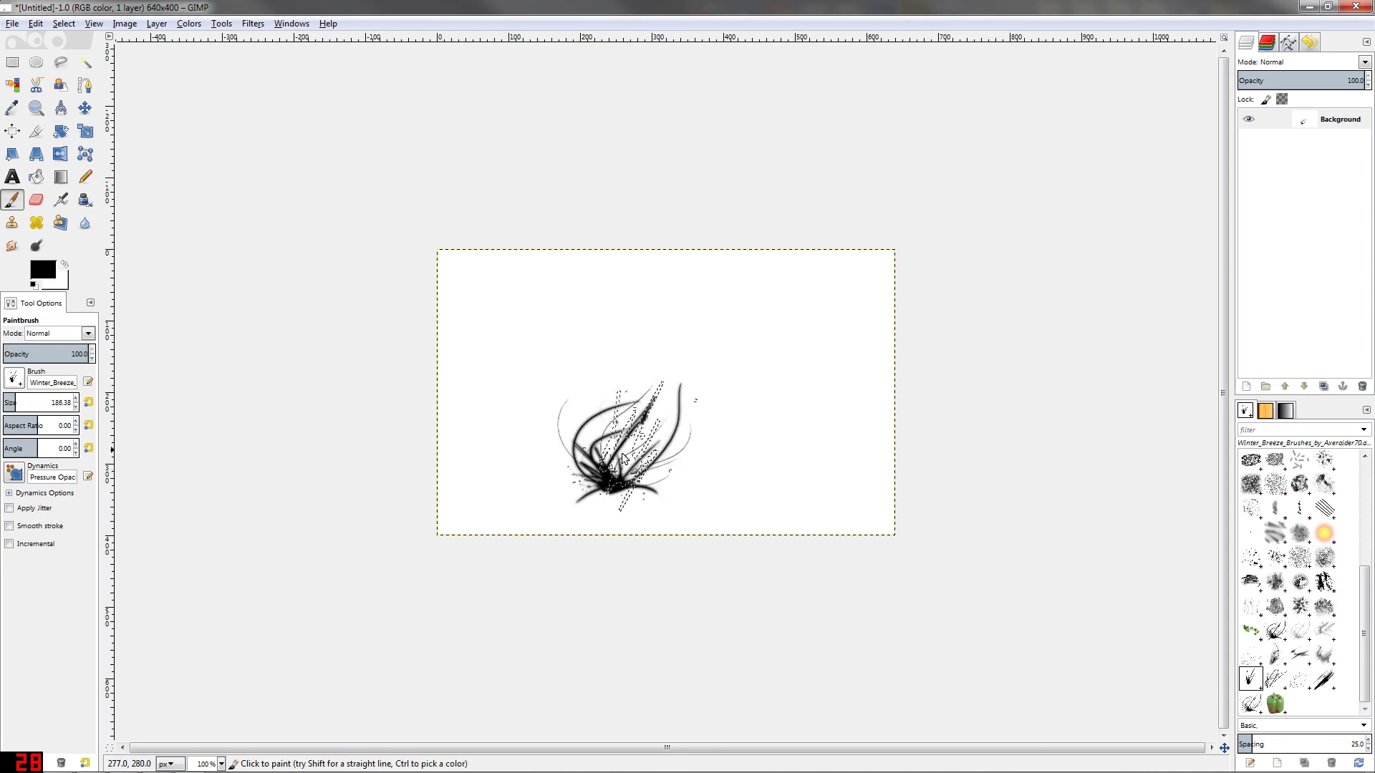
{"action": "left_click", "coordinate": [621, 449]}
{"action": "left_click", "coordinate": [1300, 679]}
{"action": "left_click", "coordinate": [716, 472]}
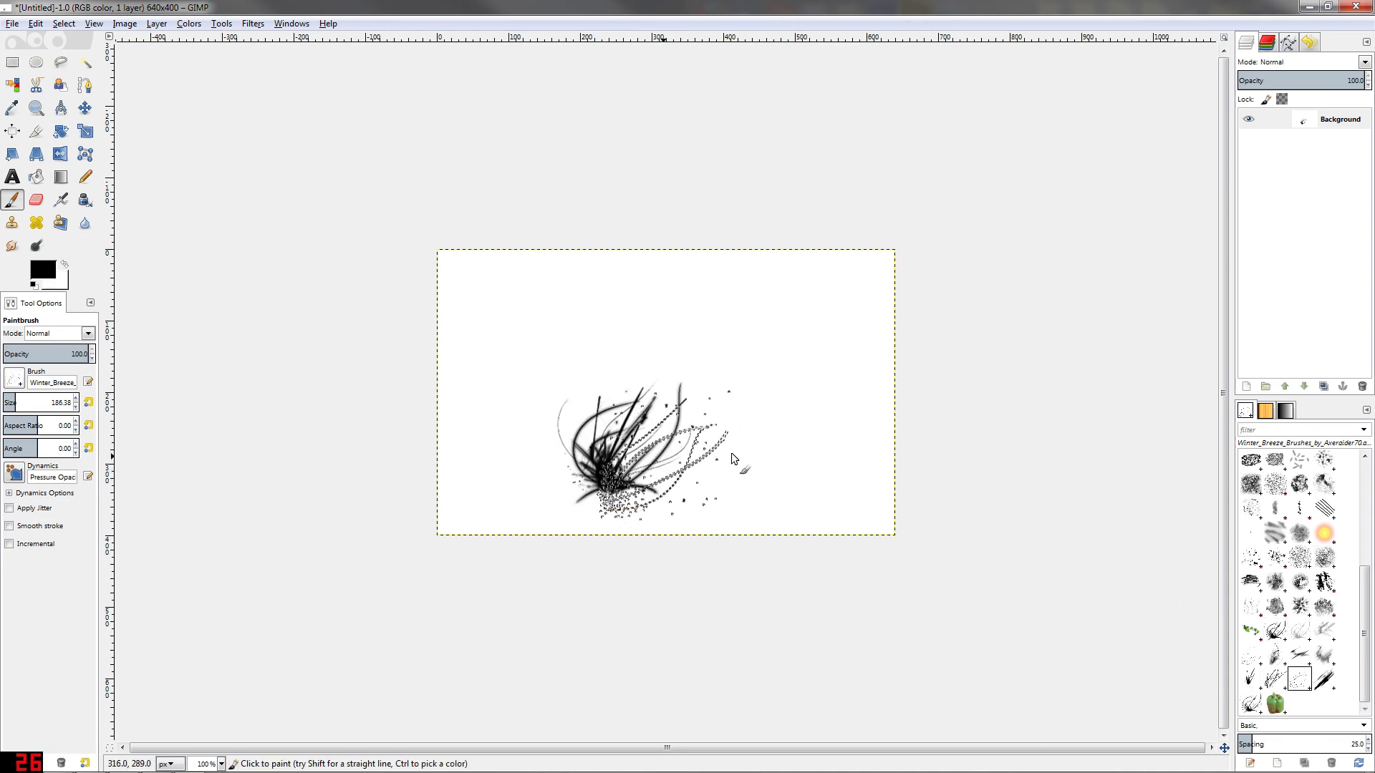
{"action": "left_click", "coordinate": [602, 478]}
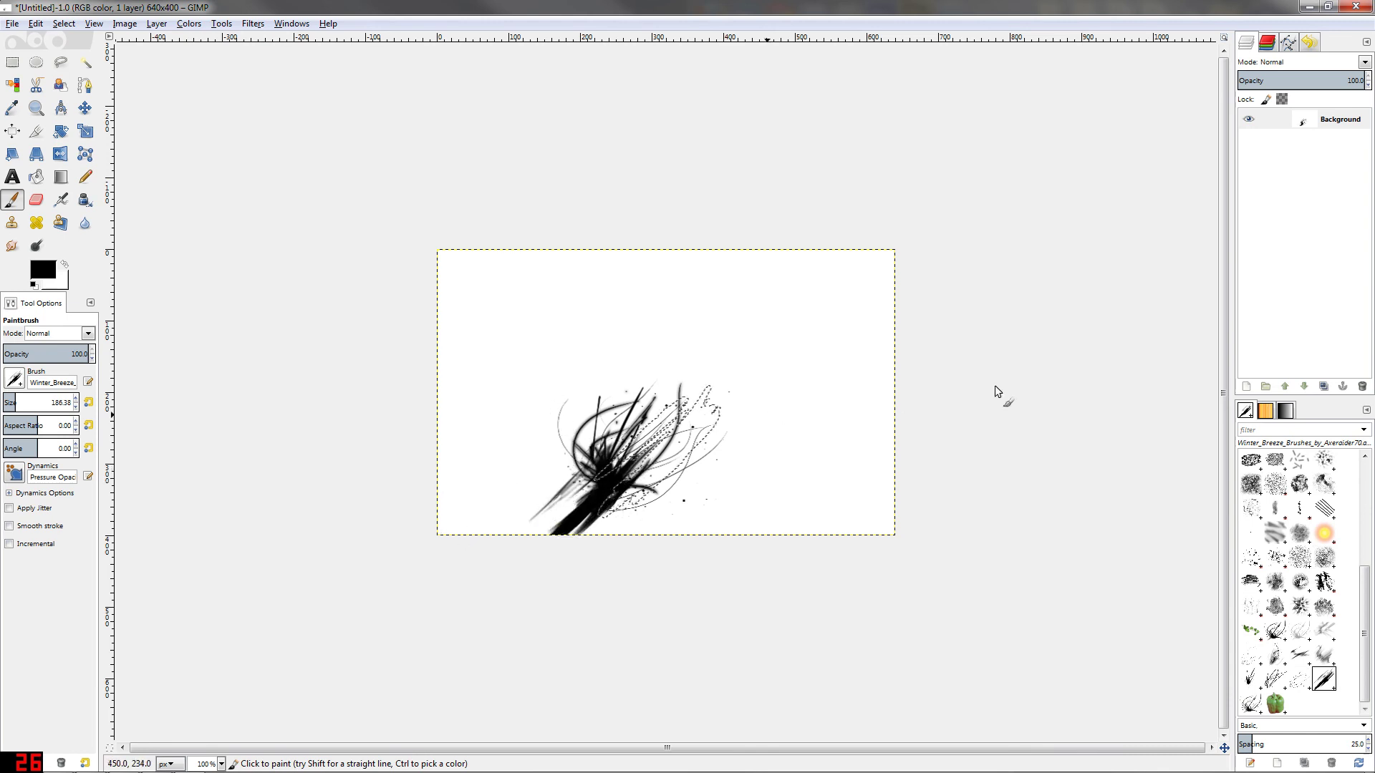
{"action": "left_click", "coordinate": [654, 436]}
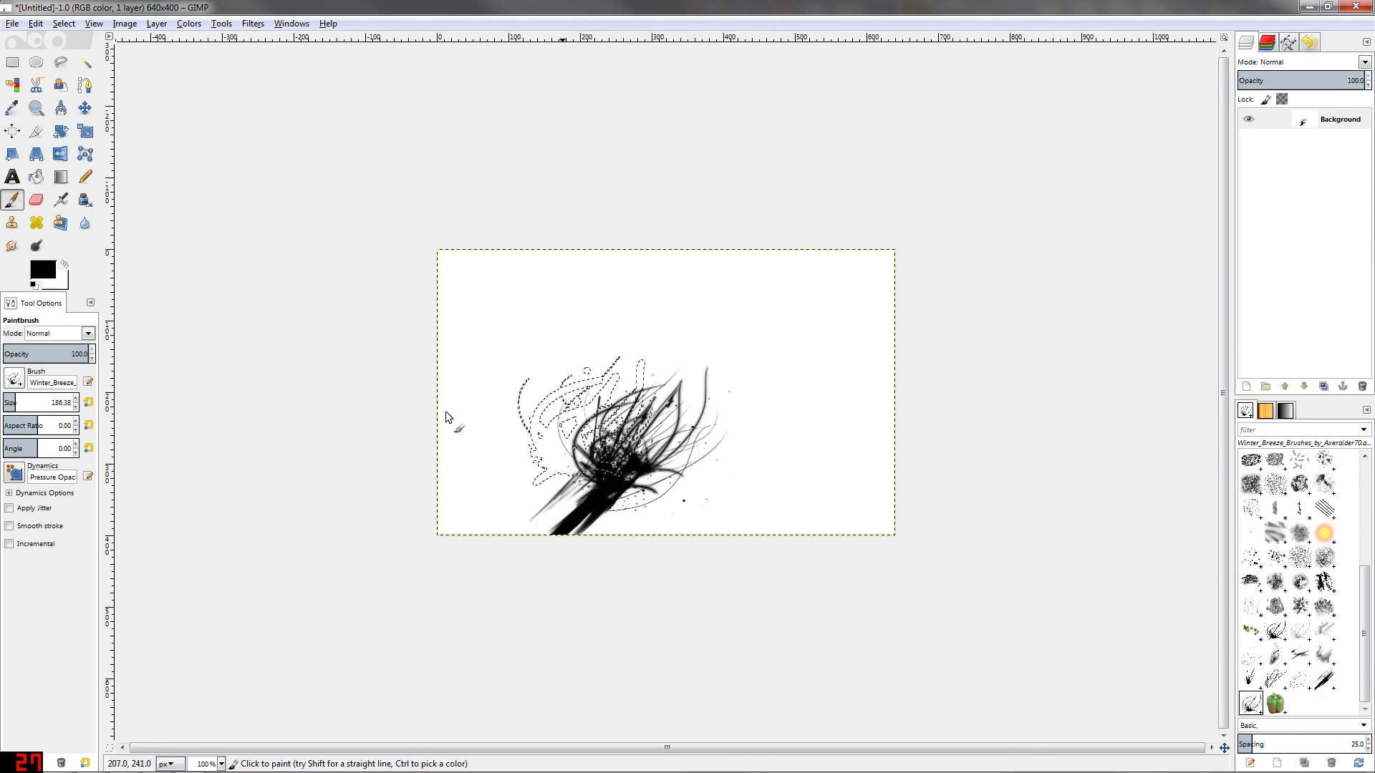
Step: Change the foreground color to bright cyan blue and stamp the Winter Breeze brush repeatedly over the black burst
{"action": "left_click", "coordinate": [43, 270]}
{"action": "left_click", "coordinate": [708, 400]}
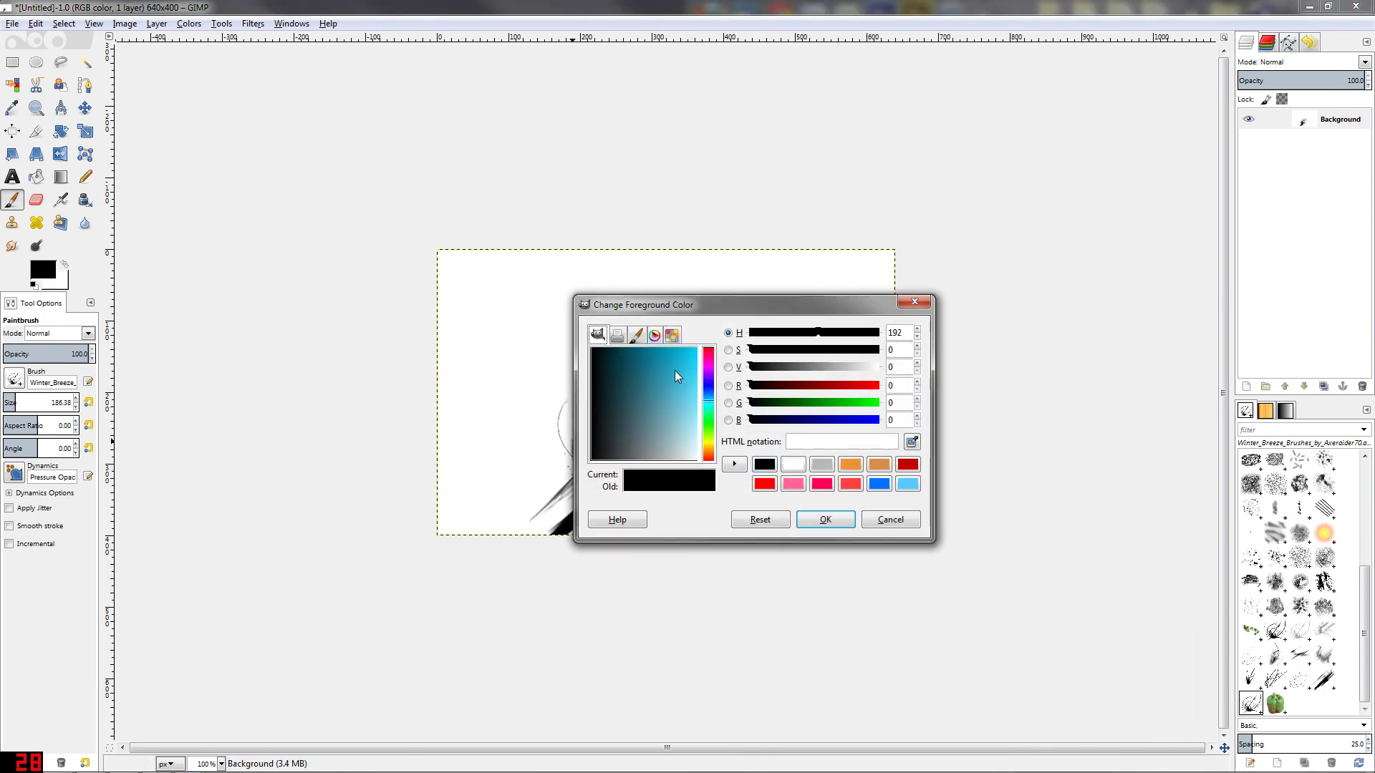
{"action": "left_click", "coordinate": [698, 350]}
{"action": "left_click", "coordinate": [822, 512]}
{"action": "left_click", "coordinate": [631, 440]}
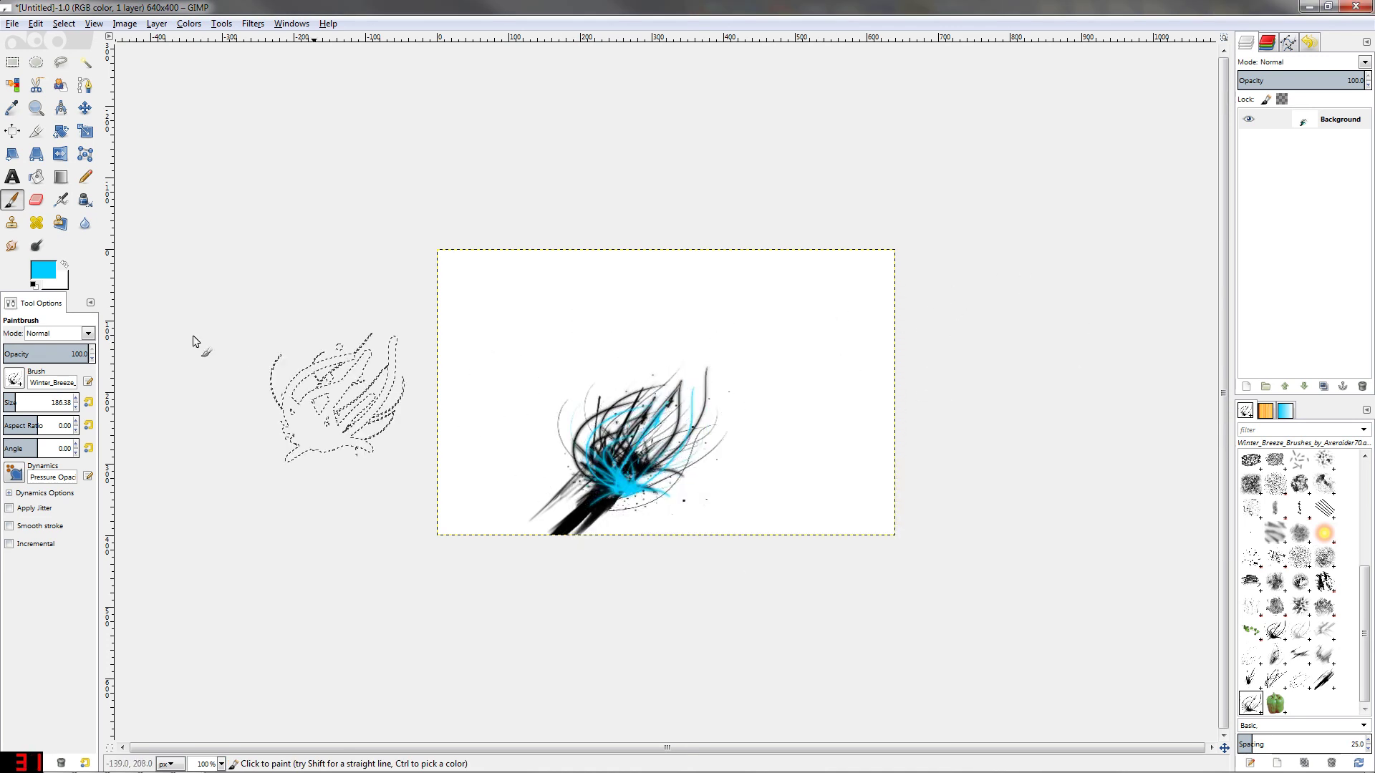
{"action": "left_click", "coordinate": [635, 451]}
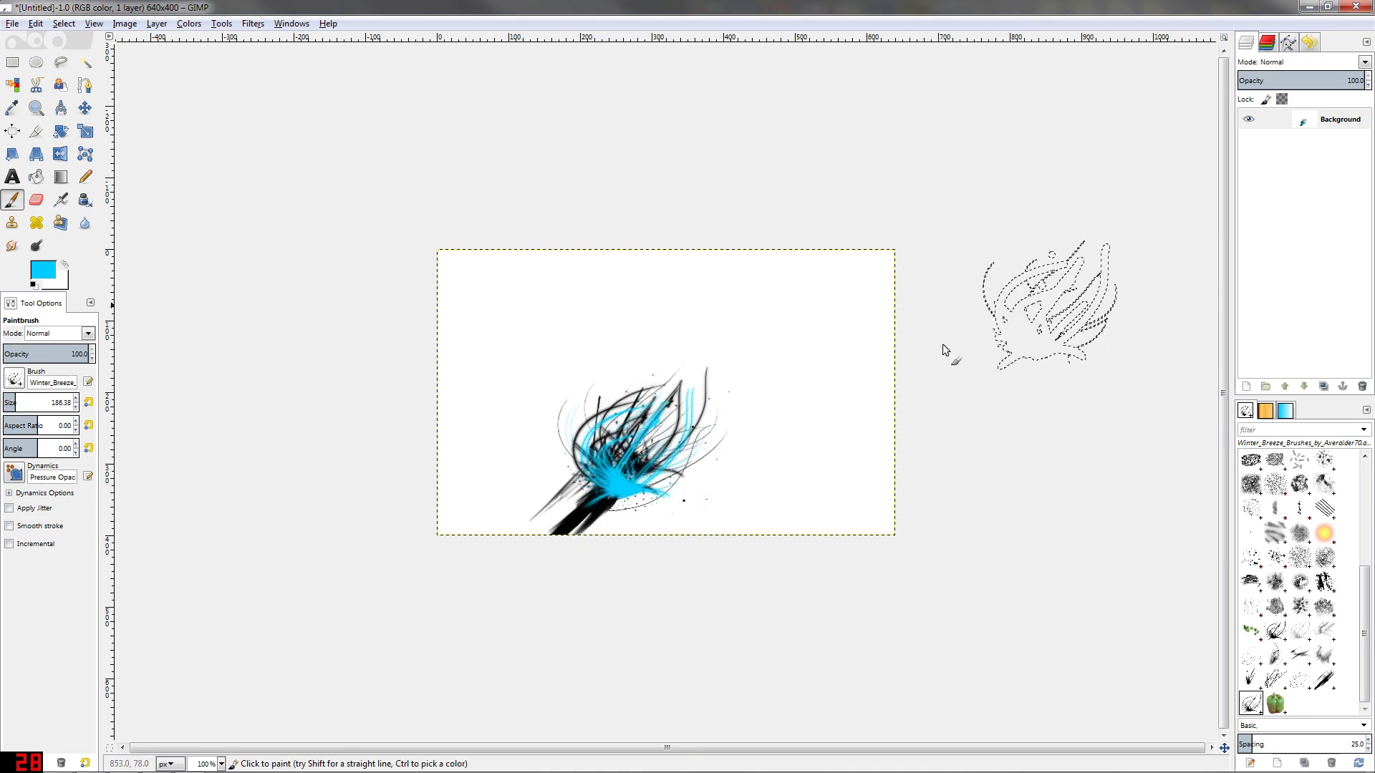
{"action": "left_click", "coordinate": [626, 465]}
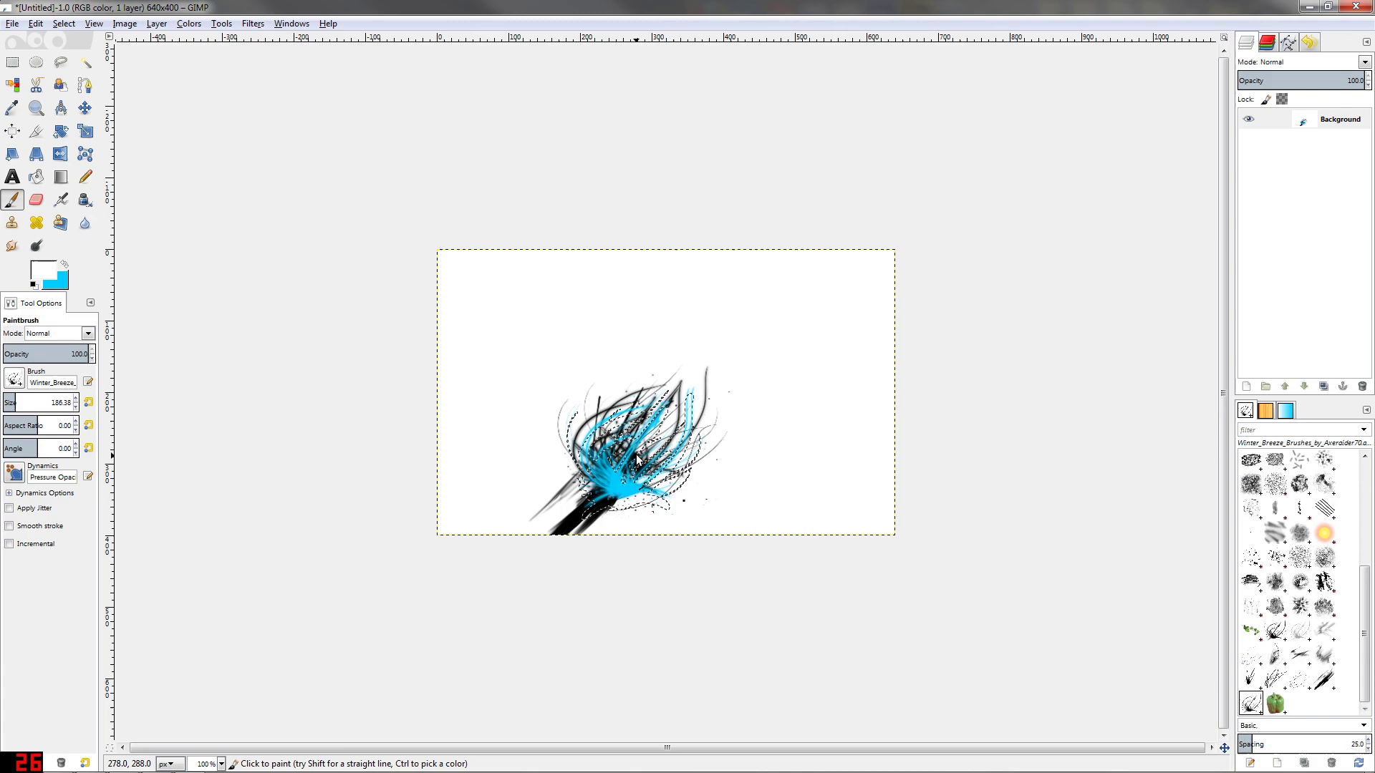